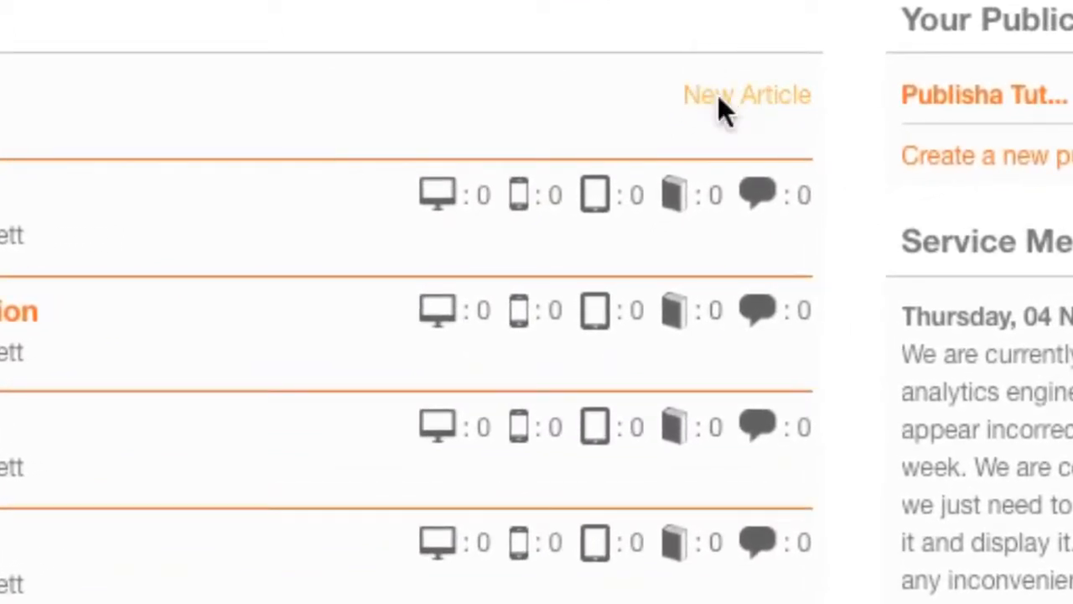
Create a new article titled "New Help Forums Launched" and paste the copied text into its body.
{"action": "left_click", "coordinate": [717, 94]}
{"action": "type", "text": "New Help"}
{"action": "type", "text": " Forums Launch"}
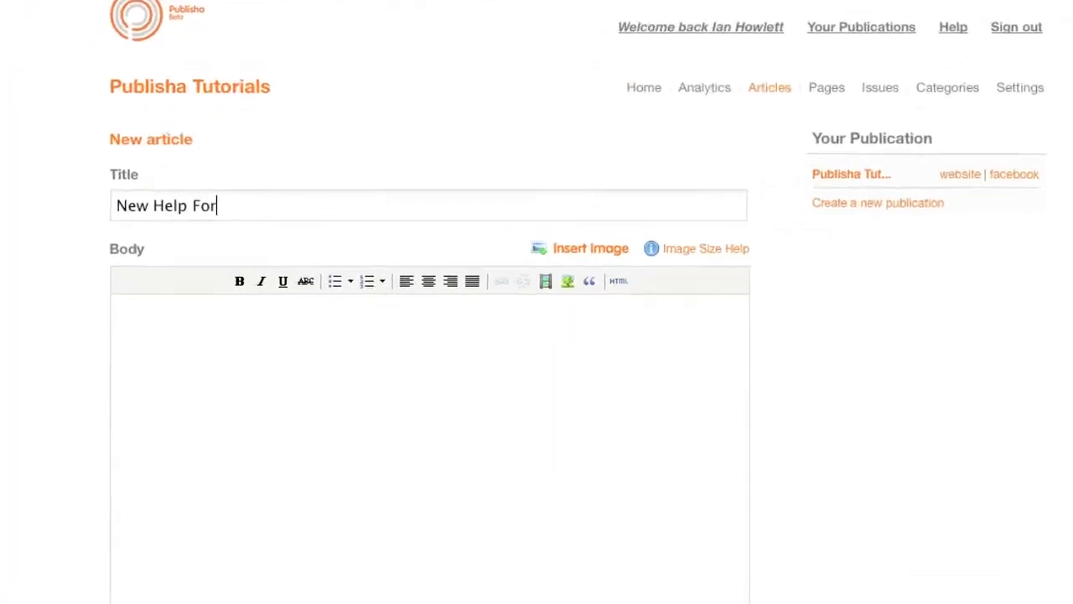
{"action": "type", "text": "ed"}
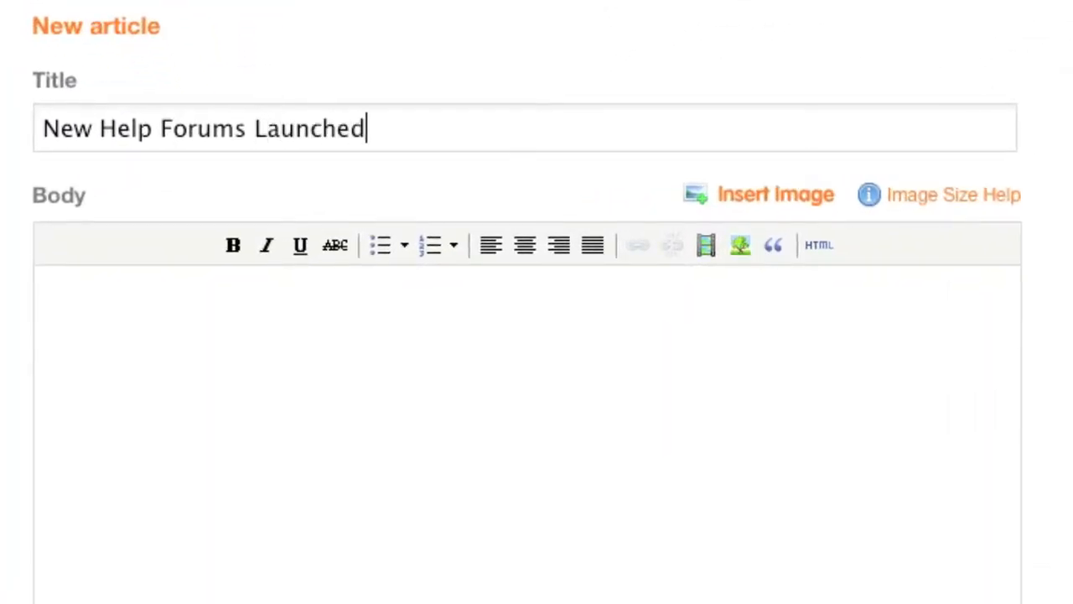
{"action": "left_click", "coordinate": [183, 286]}
{"action": "key", "text": "ctrl+v"}
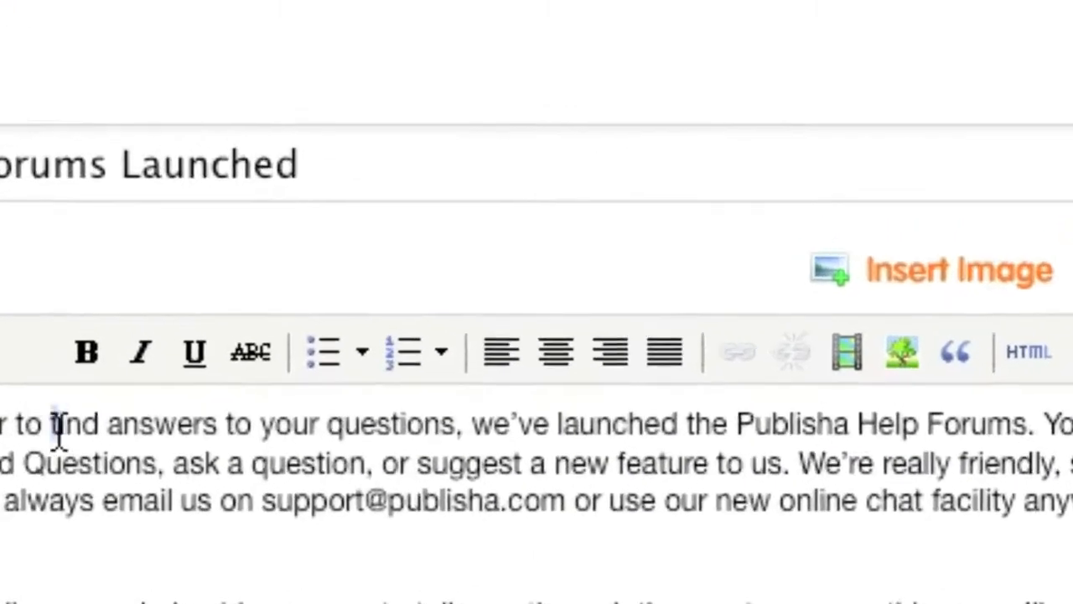
Try bold and italic formatting on the words "find answers" in the body and remove it again.
{"action": "left_click_drag", "start_coordinate": [57, 427], "coordinate": [214, 445]}
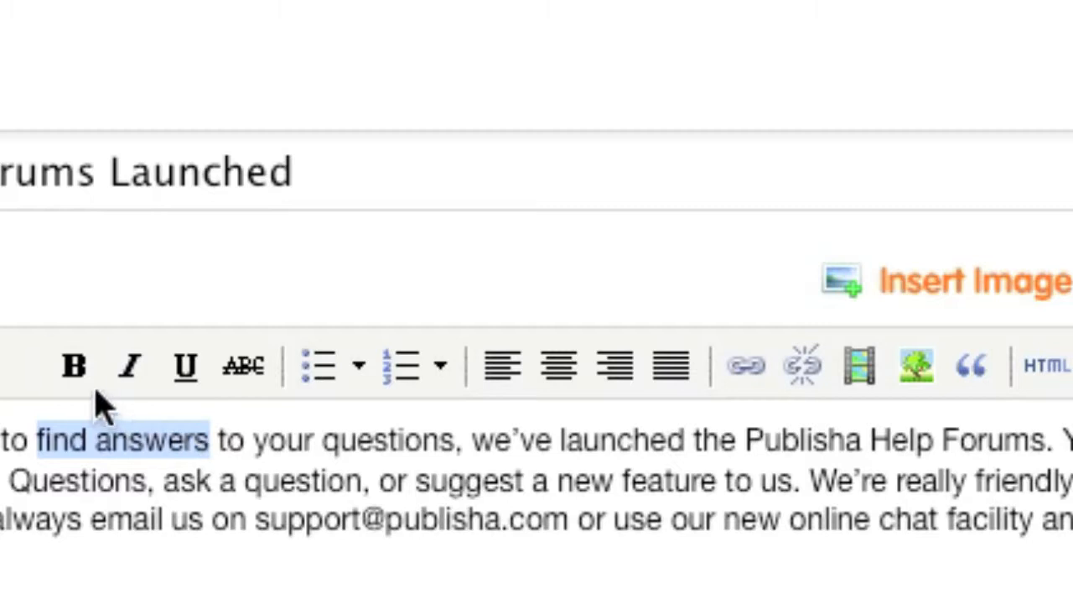
{"action": "left_click", "coordinate": [75, 365]}
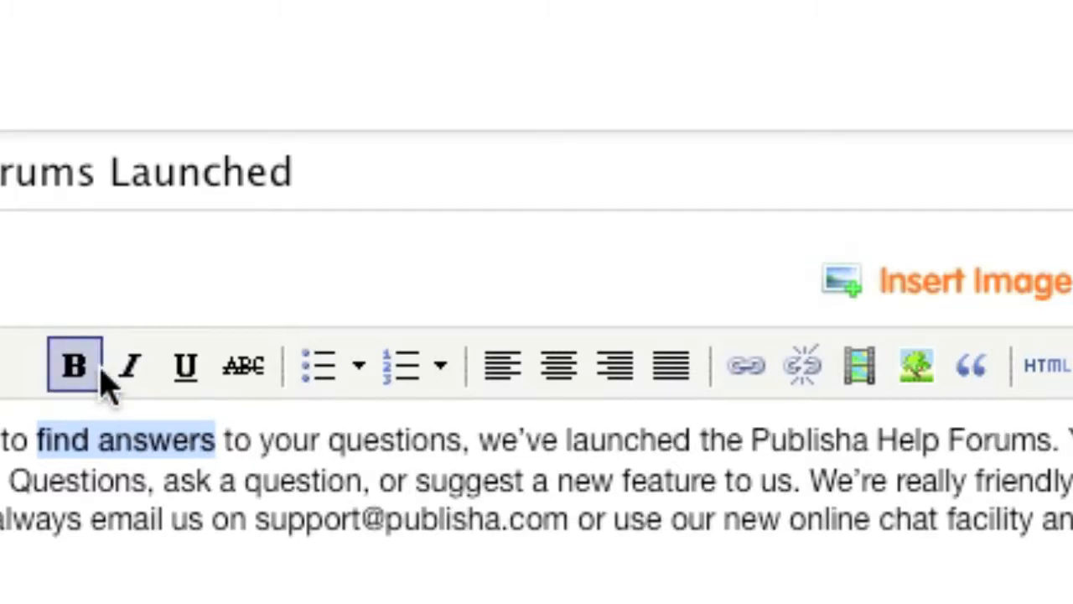
{"action": "left_click", "coordinate": [132, 366]}
{"action": "left_click", "coordinate": [132, 369]}
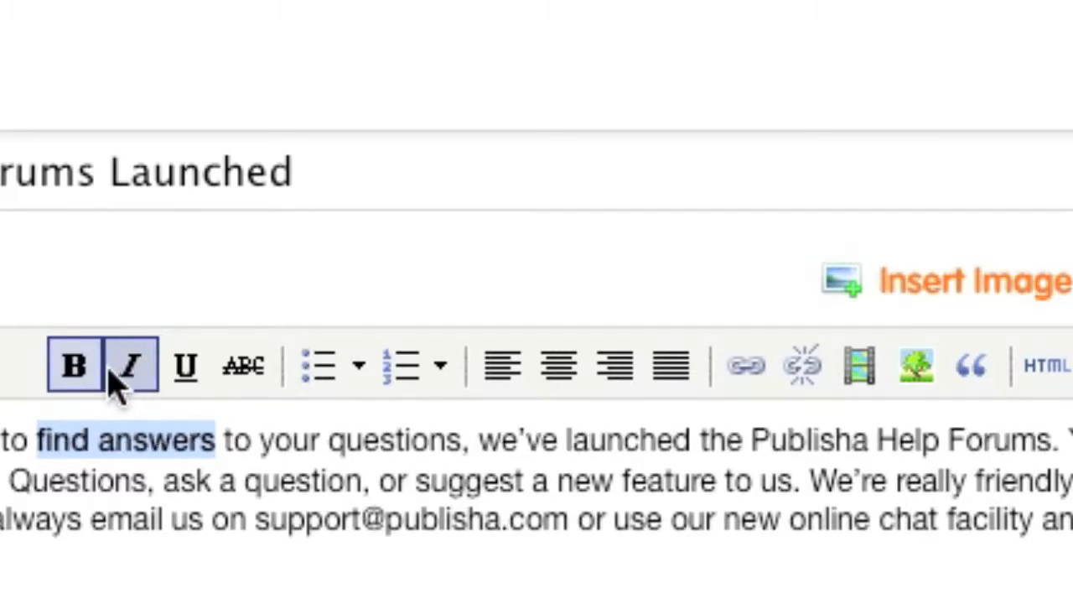
{"action": "left_click", "coordinate": [74, 366]}
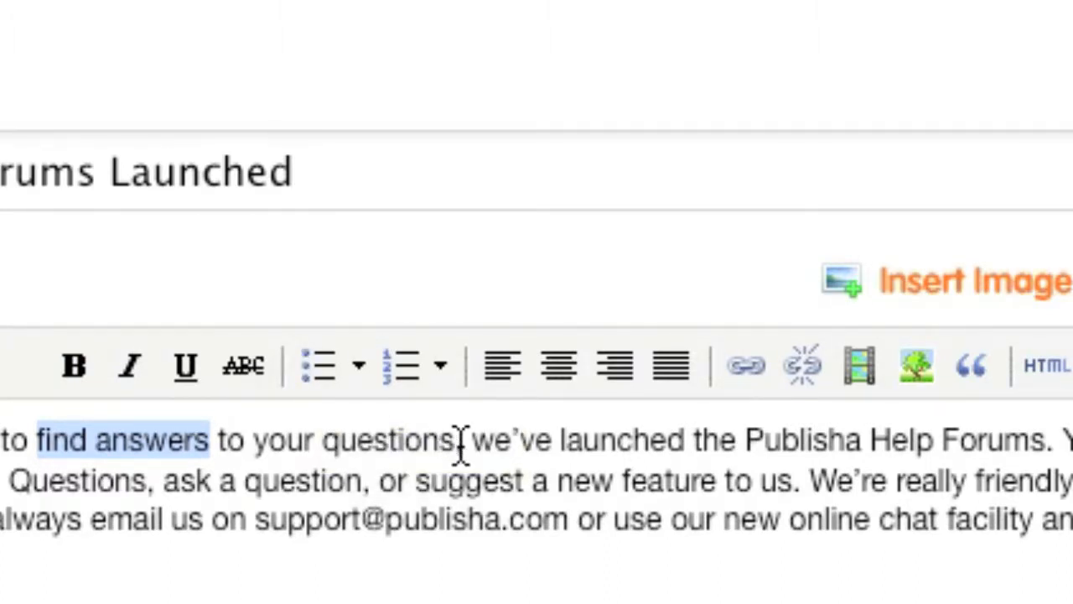
{"action": "left_click_drag", "start_coordinate": [745, 438], "coordinate": [1044, 439]}
{"action": "left_click", "coordinate": [748, 364]}
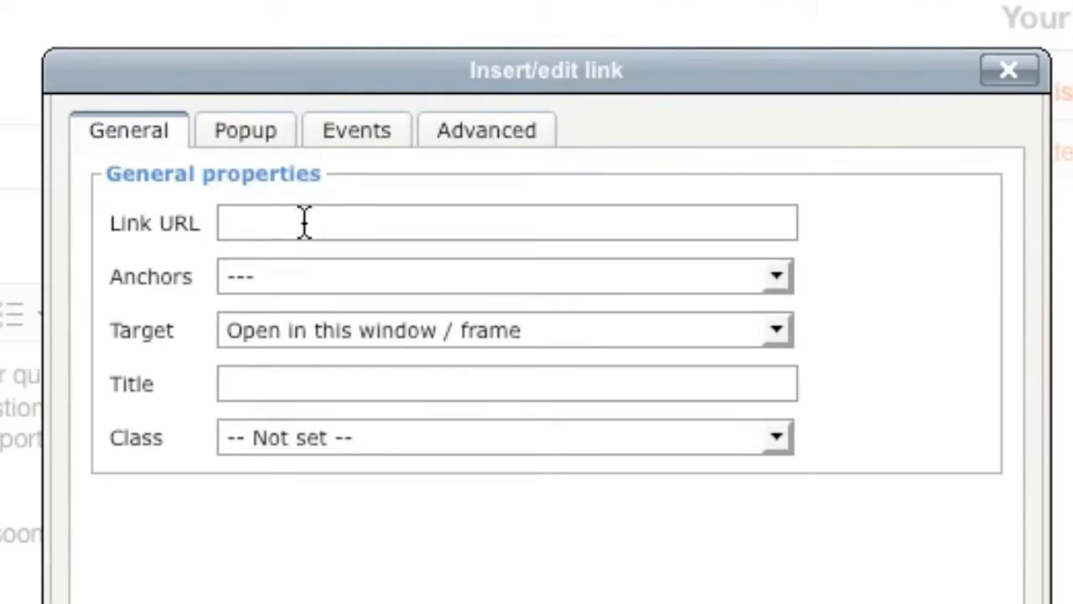
{"action": "type", "text": "http://publisha.zendesk.com/home"}
{"action": "left_click", "coordinate": [542, 331]}
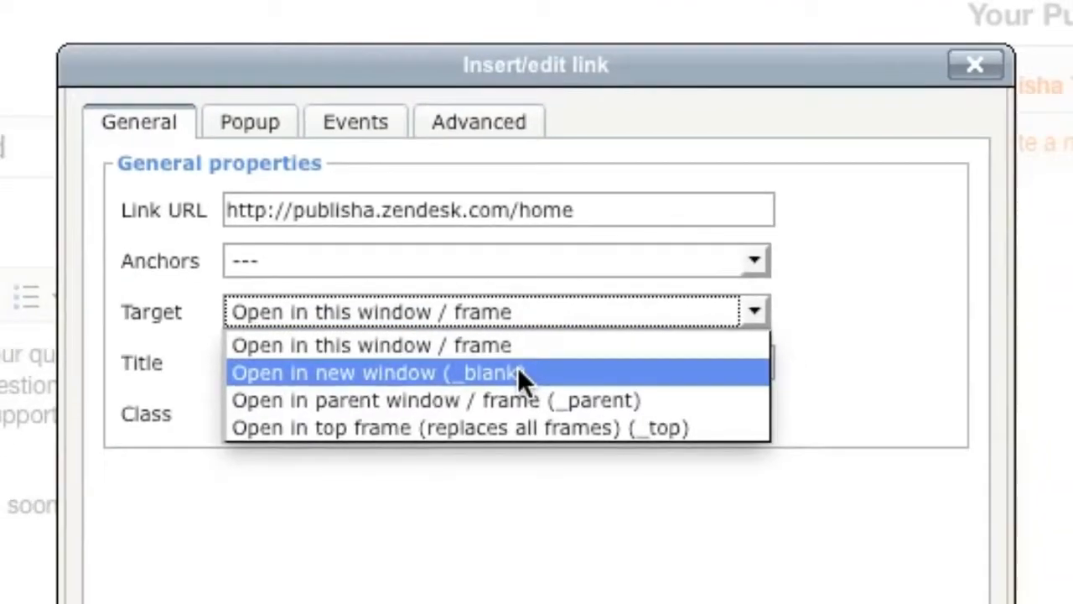
{"action": "left_click", "coordinate": [532, 392]}
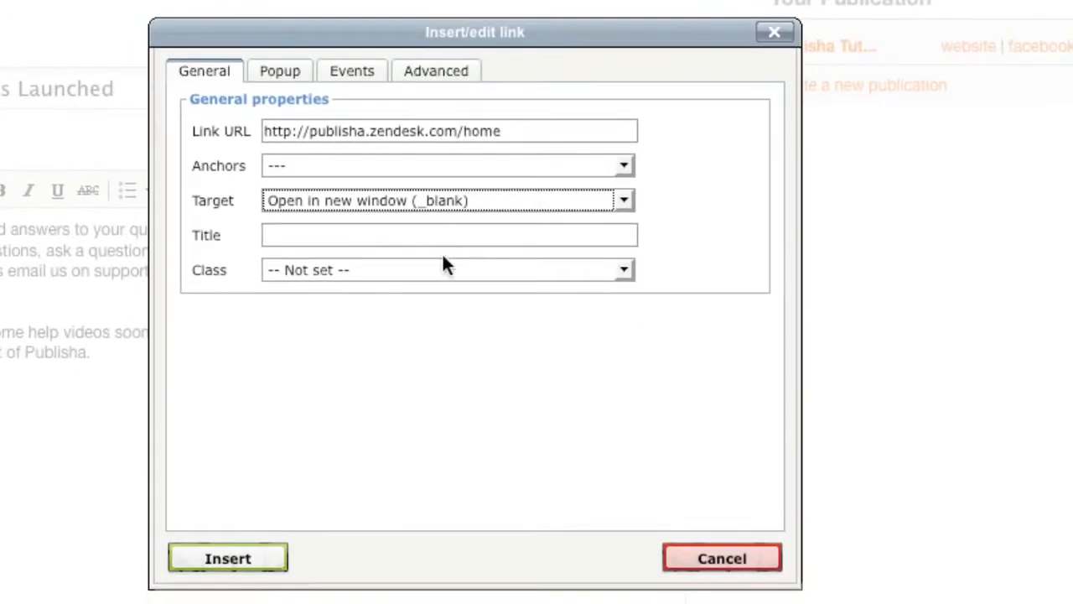
{"action": "left_click", "coordinate": [221, 592]}
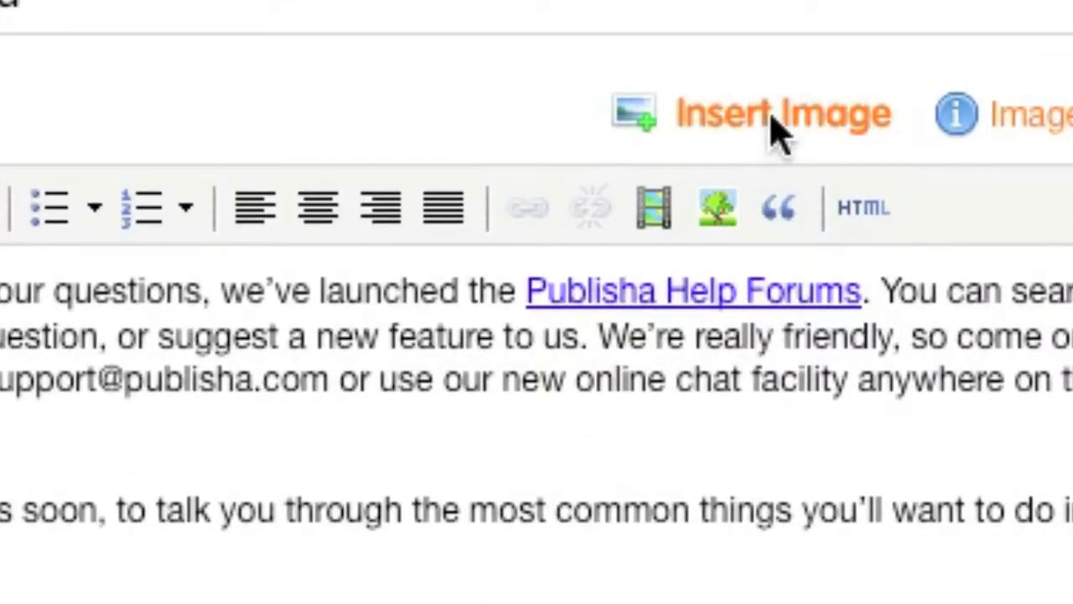
Insert the portrait photo whose file name ends in 200.jpg, from the Bios and photos folder, after the help forums link.
{"action": "left_click", "coordinate": [778, 131]}
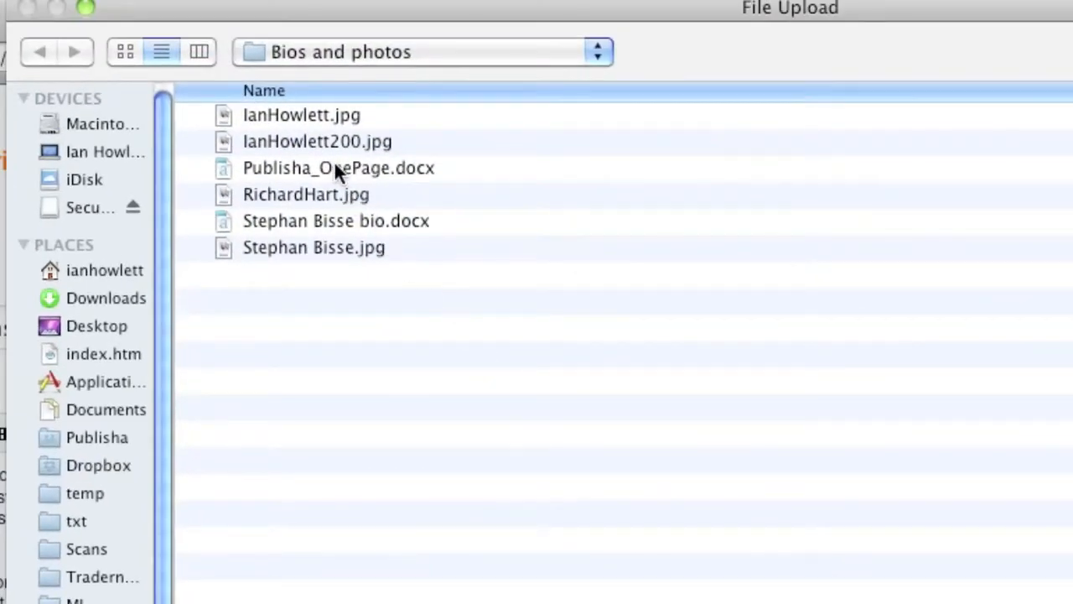
{"action": "double_click", "coordinate": [331, 142]}
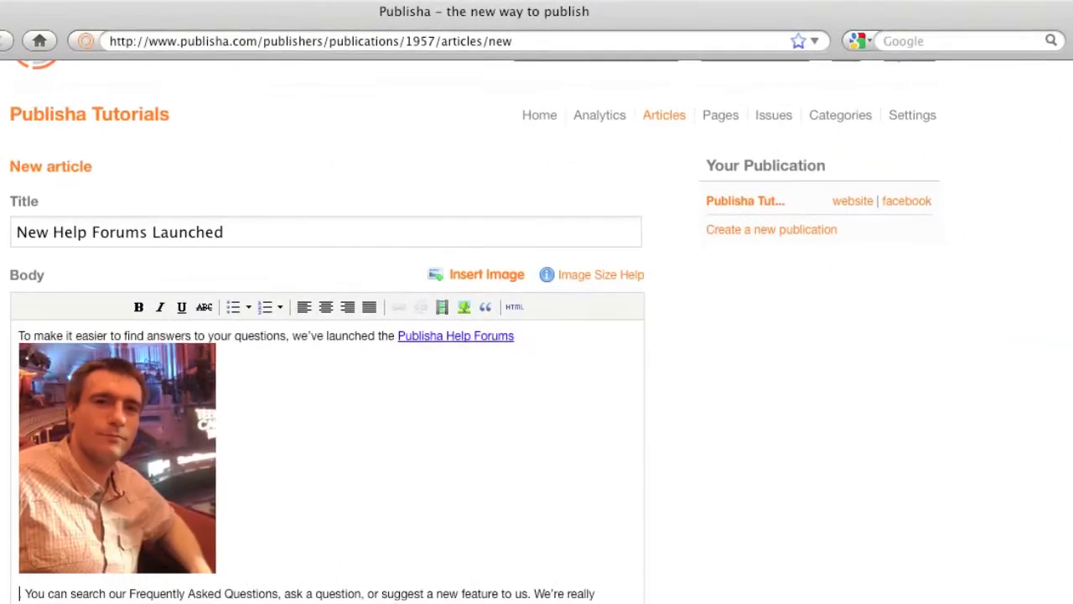
Enter the article summary "Our new help forums have launched. Here's what's in store.".
{"action": "scroll", "coordinate": [280, 513], "scroll_direction": "down", "scroll_amount": 10}
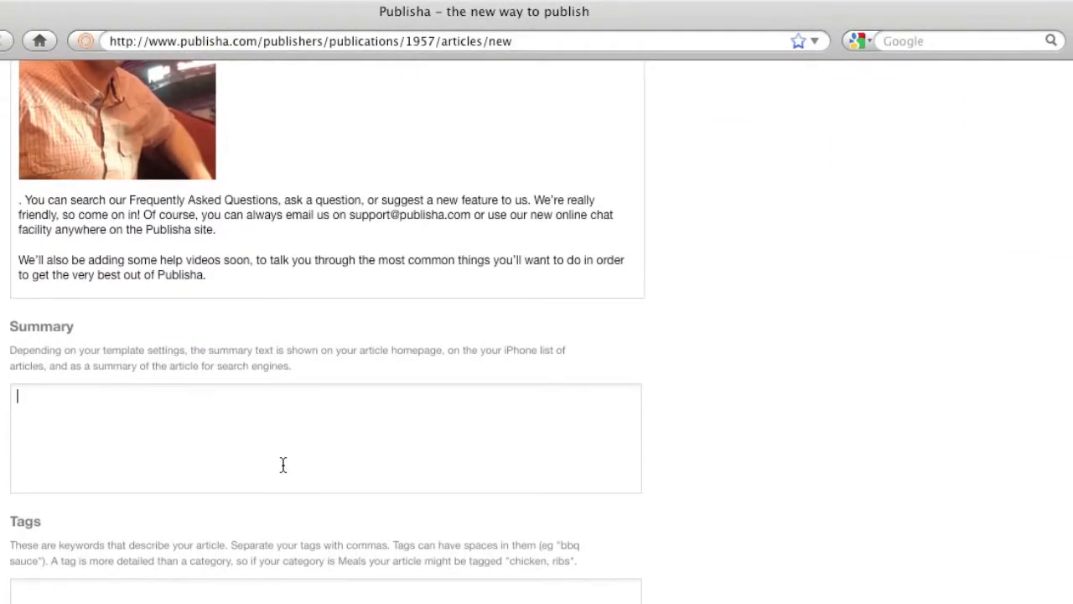
{"action": "left_click", "coordinate": [282, 465]}
{"action": "type", "text": "Our new help"}
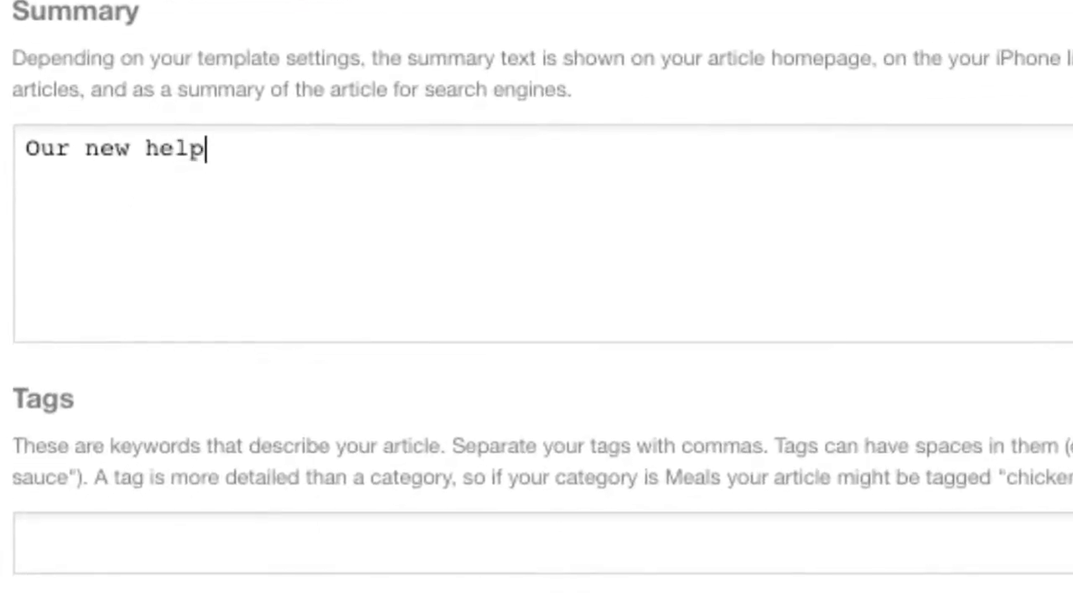
{"action": "type", "text": " forums have launche."}
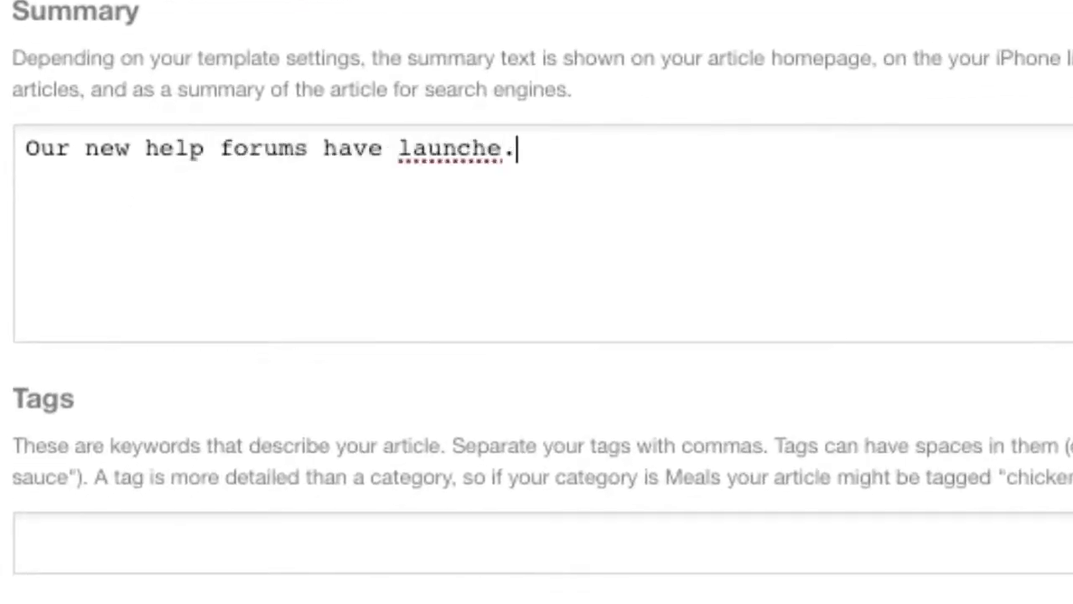
{"action": "key", "text": "BackSpace"}
{"action": "type", "text": "d. Here's wha"}
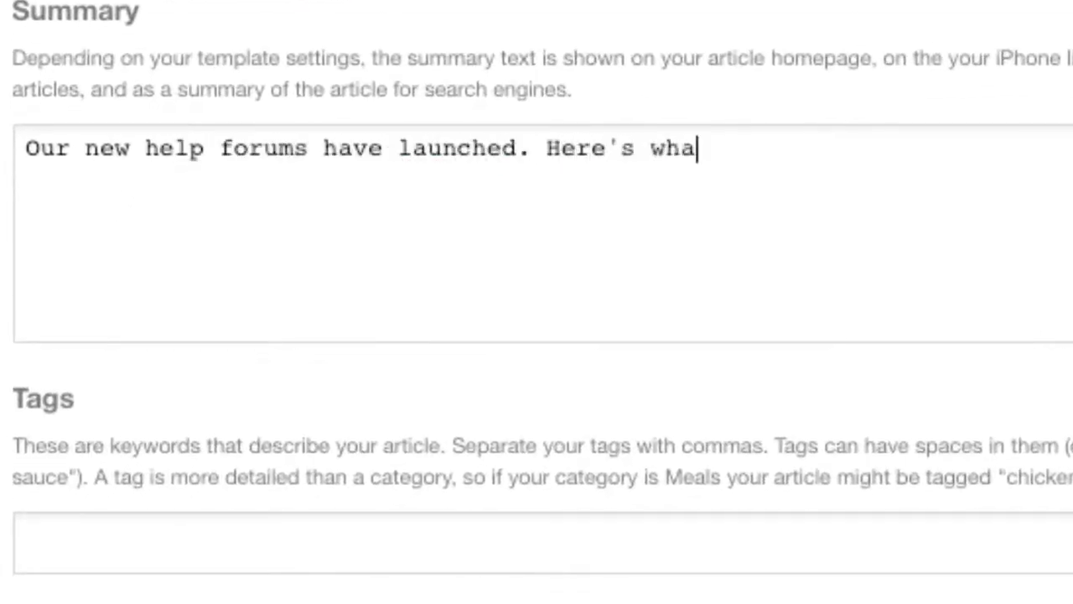
{"action": "type", "text": "t's in store."}
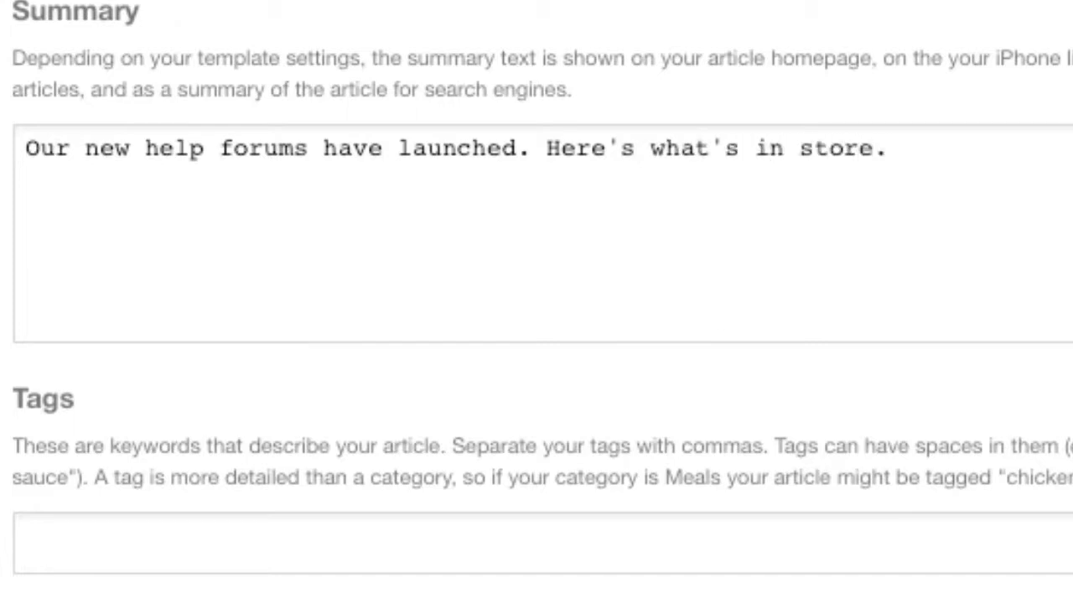
Tag the article with "help,forum,FAQ,help me,i need help".
{"action": "left_click", "coordinate": [371, 539]}
{"action": "type", "text": "hel"}
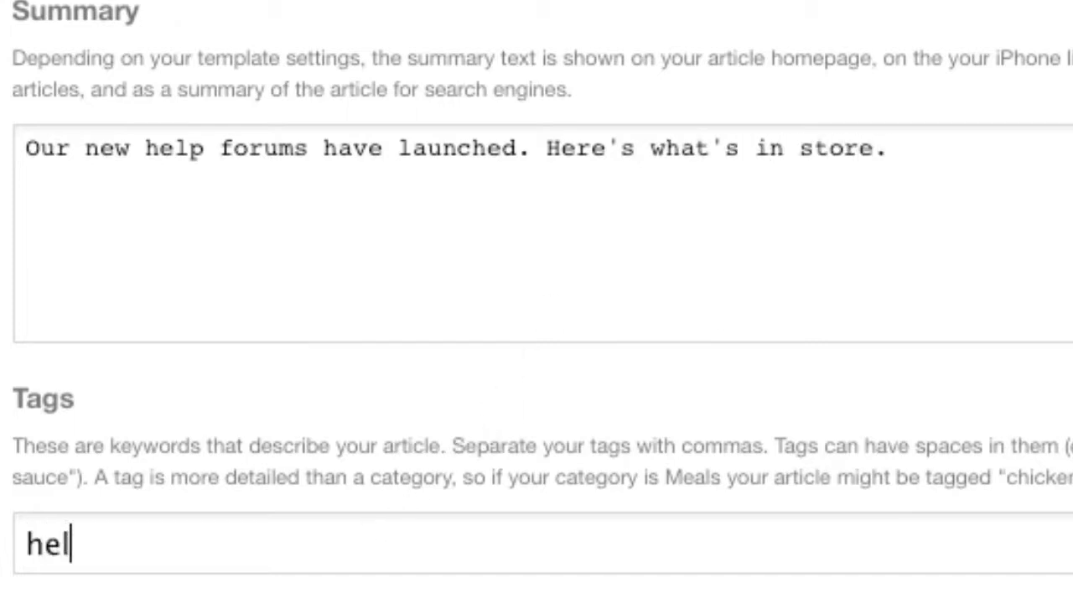
{"action": "type", "text": "p,forum,FA"}
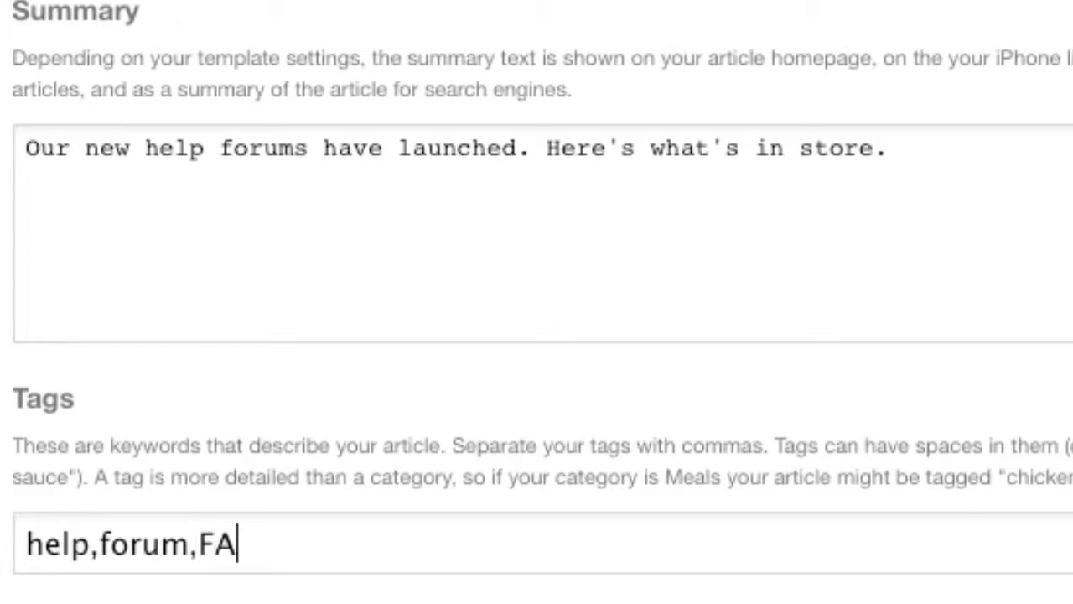
{"action": "type", "text": "Q,"}
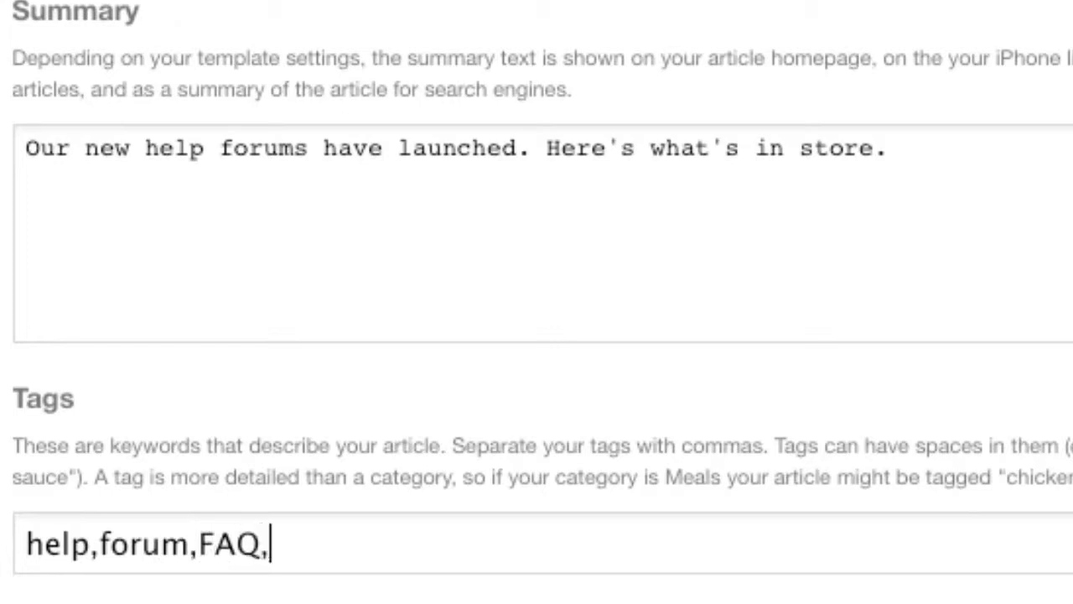
{"action": "type", "text": "help me"}
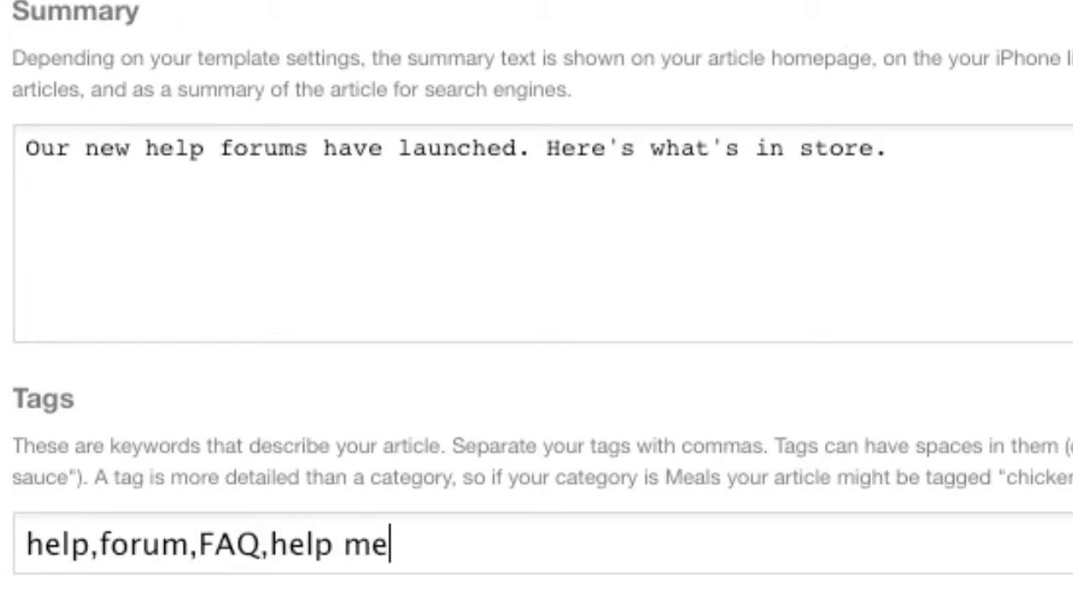
{"action": "type", "text": ",i need he"}
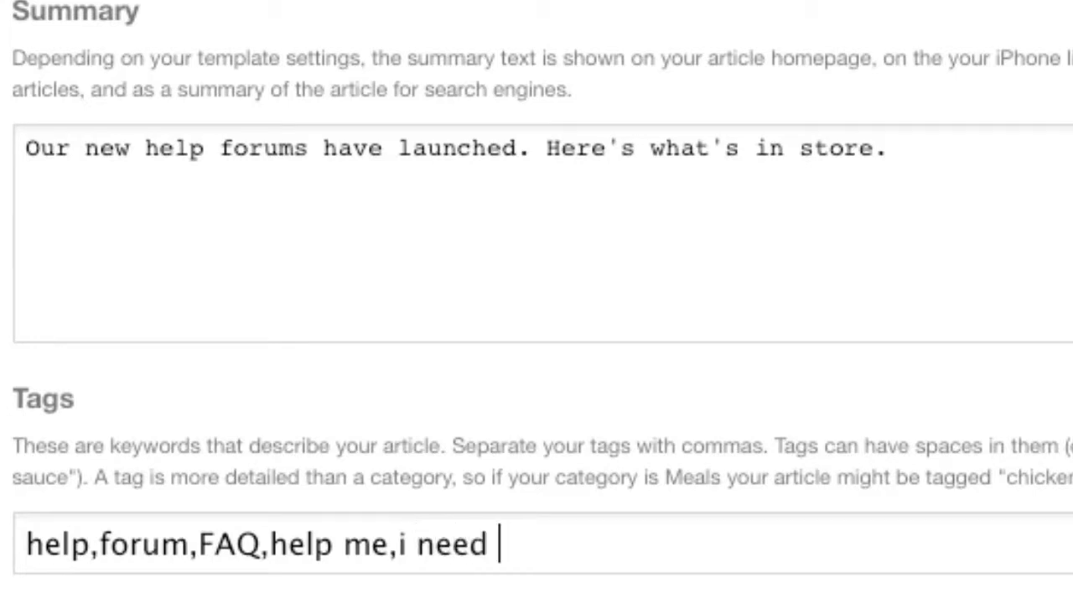
{"action": "type", "text": "lp"}
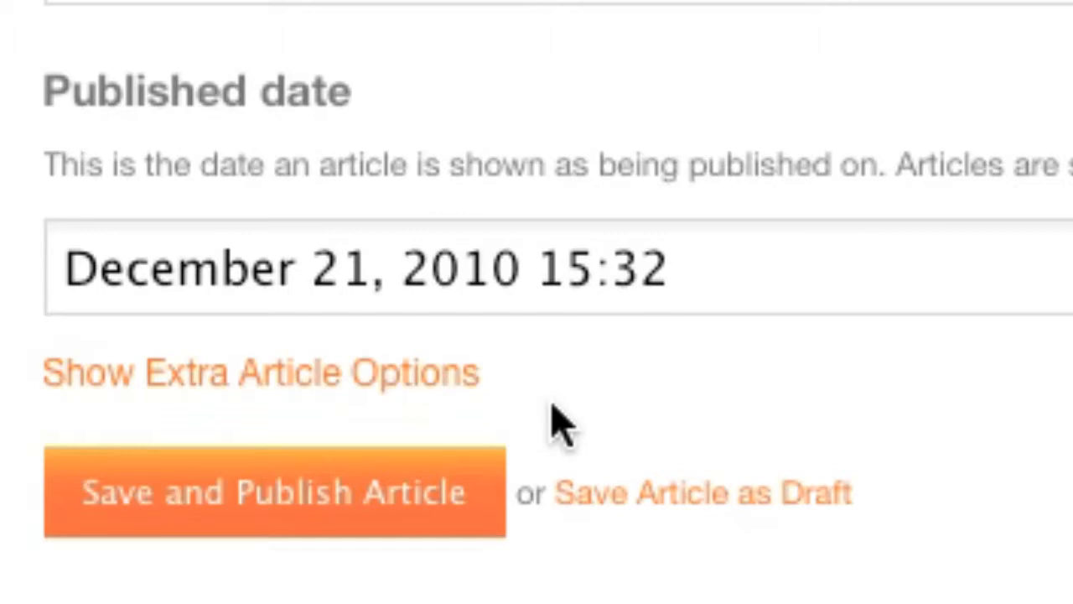
Show the extra article options below the published date, including the publishing start and end dates.
{"action": "left_click", "coordinate": [456, 386]}
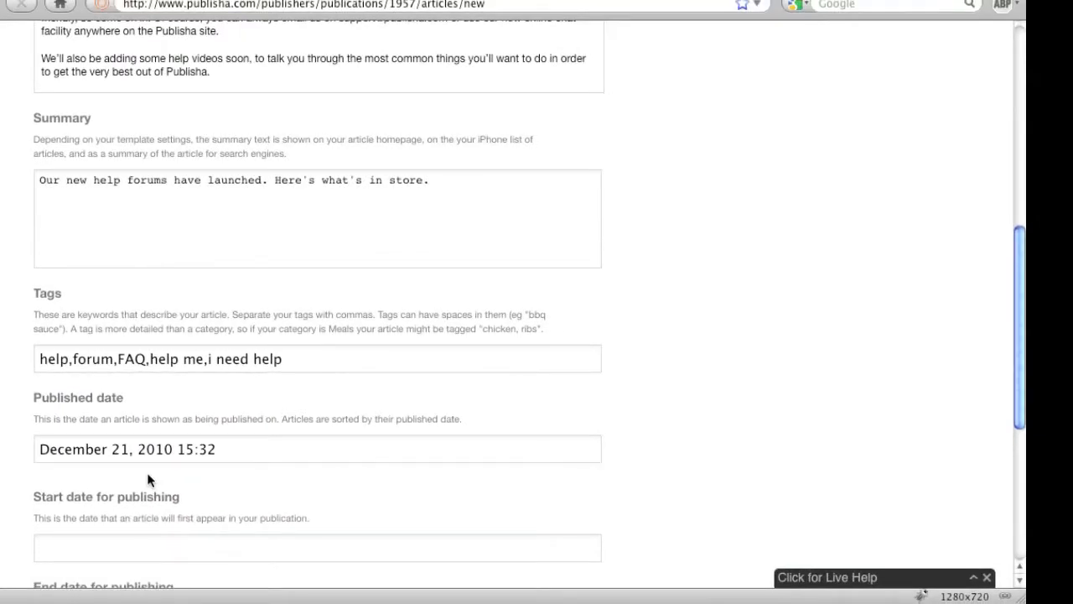
{"action": "scroll", "coordinate": [147, 472], "scroll_direction": "down", "scroll_amount": 4}
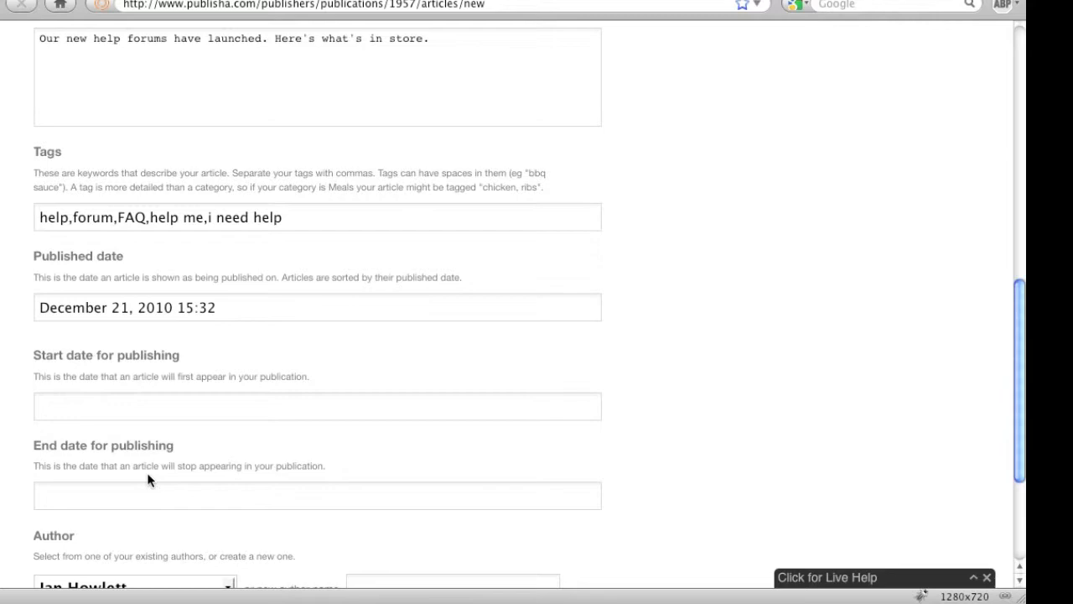
{"action": "scroll", "coordinate": [147, 477], "scroll_direction": "down", "scroll_amount": 2}
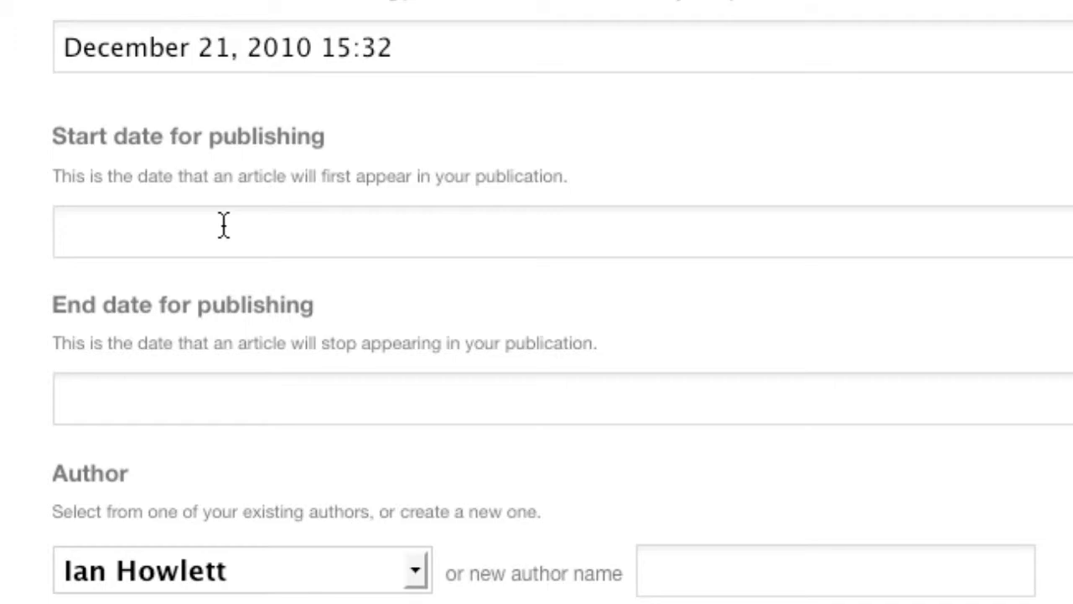
Set the start date for publishing to Thursday, 23 December, 2010, and clear the field again.
{"action": "left_click", "coordinate": [223, 224]}
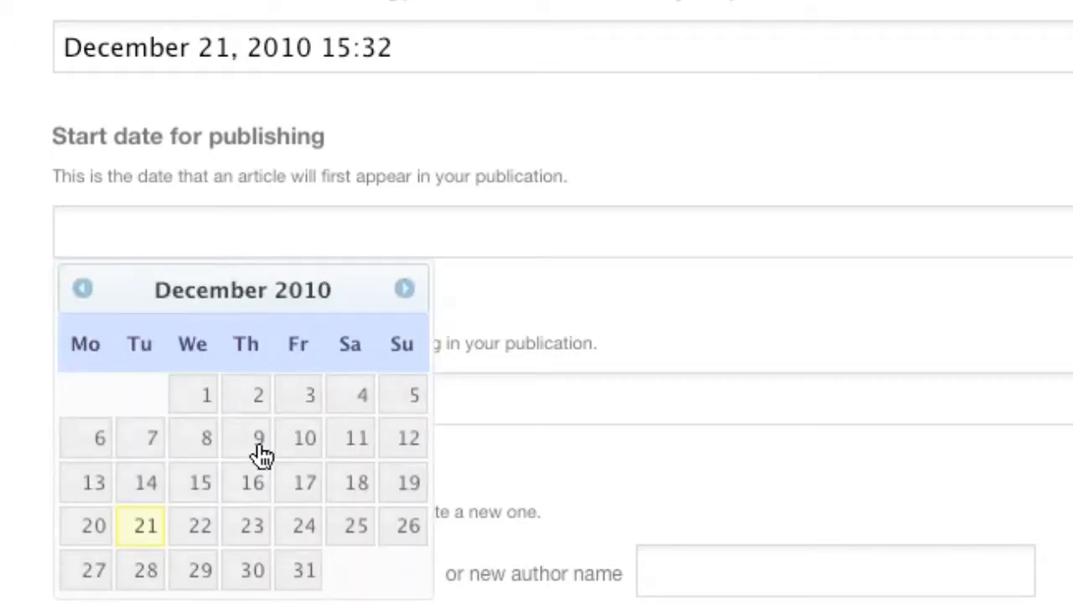
{"action": "left_click", "coordinate": [256, 526]}
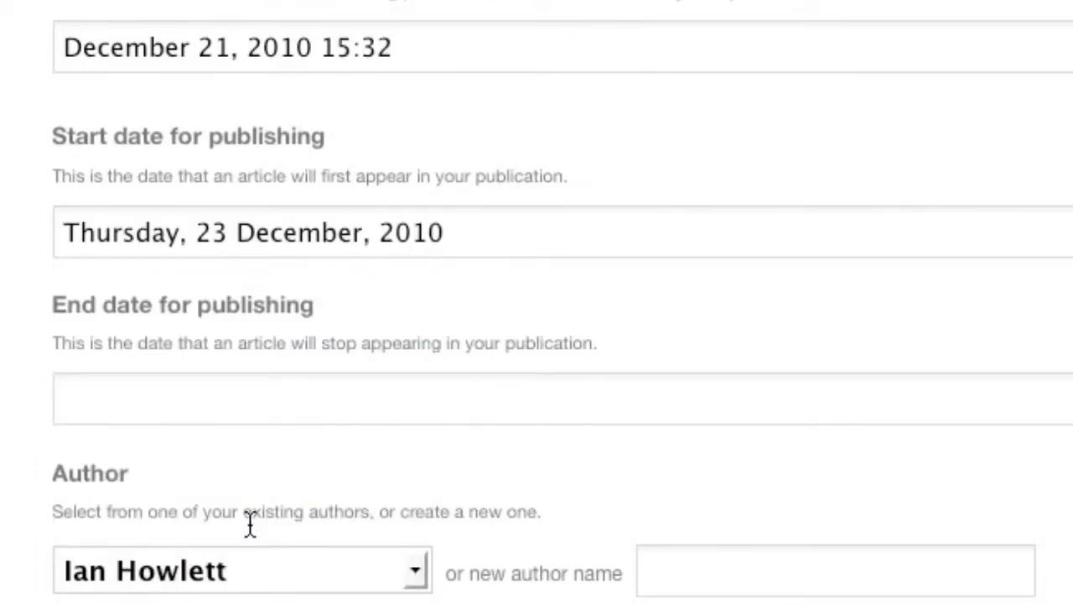
{"action": "left_click", "coordinate": [476, 230]}
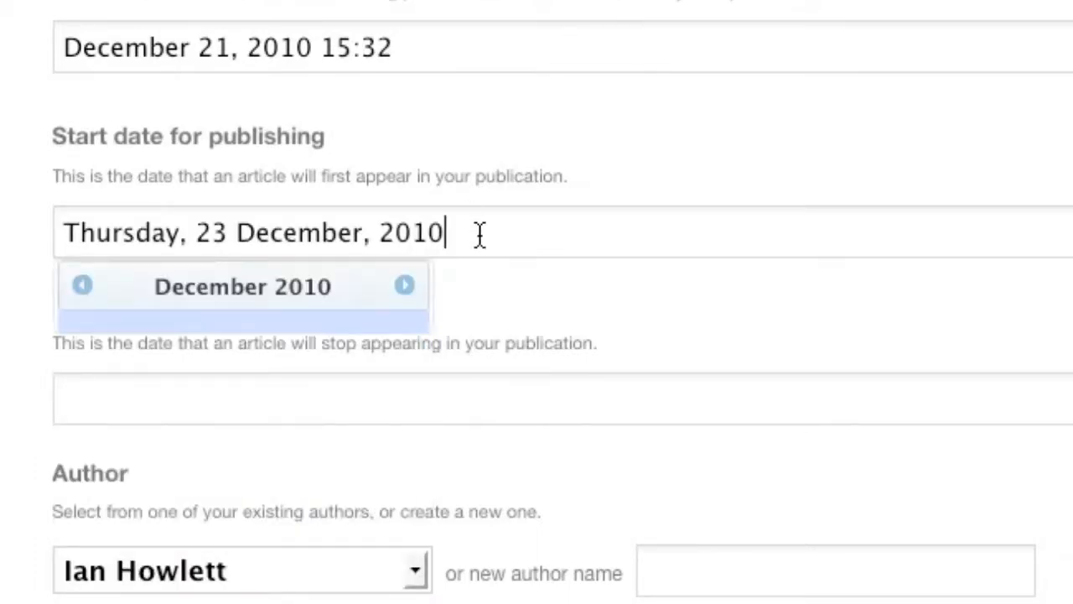
{"action": "key", "text": "BackSpace"}
{"action": "key", "text": "BackSpace"}
{"action": "key", "text": "BackSpace"}
{"action": "key", "text": "BackSpace"}
{"action": "key", "text": "BackSpace"}
{"action": "key", "text": "BackSpace"}
{"action": "key", "text": "BackSpace"}
{"action": "key", "text": "BackSpace"}
{"action": "key", "text": "BackSpace"}
{"action": "key", "text": "BackSpace"}
{"action": "key", "text": "BackSpace"}
{"action": "key", "text": "BackSpace"}
{"action": "key", "text": "BackSpace"}
{"action": "key", "text": "BackSpace"}
{"action": "key", "text": "BackSpace"}
{"action": "key", "text": "BackSpace"}
{"action": "key", "text": "BackSpace"}
{"action": "key", "text": "BackSpace"}
{"action": "key", "text": "BackSpace"}
{"action": "key", "text": "BackSpace"}
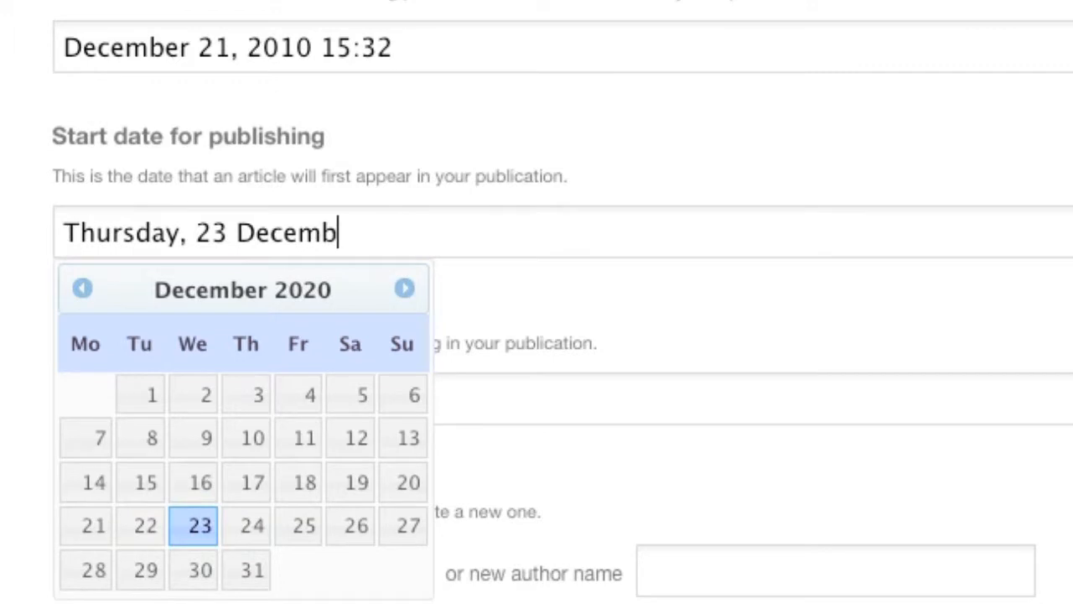
{"action": "key", "text": "BackSpace"}
{"action": "key", "text": "BackSpace"}
{"action": "key", "text": "BackSpace"}
{"action": "key", "text": "BackSpace"}
{"action": "key", "text": "BackSpace"}
{"action": "key", "text": "BackSpace"}
{"action": "key", "text": "BackSpace"}
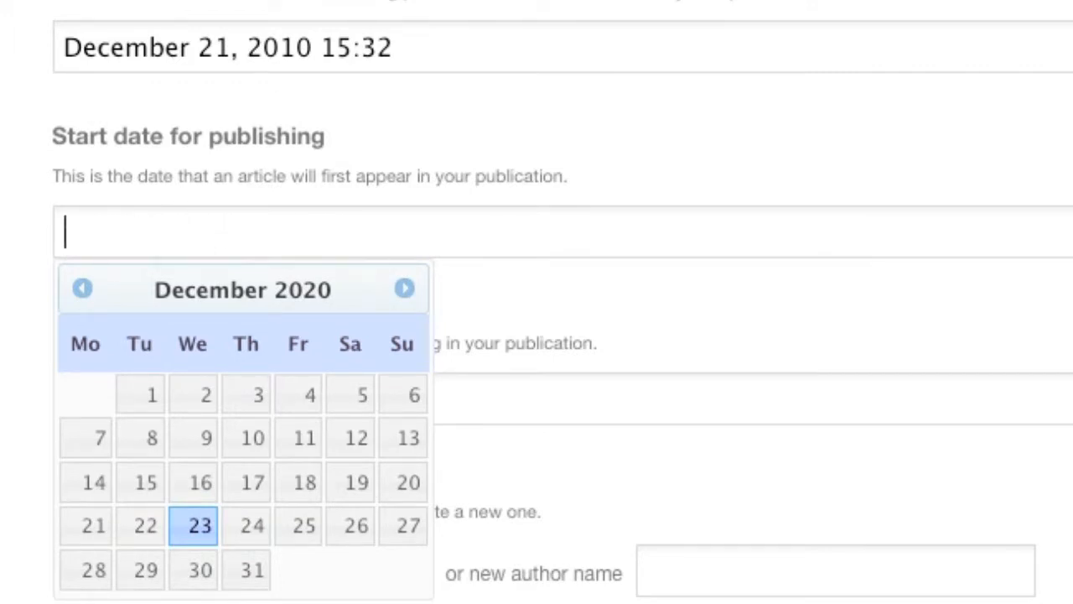
Set the end date for publishing to Friday, 31 December, 2010, and clear the field again.
{"action": "left_click", "coordinate": [479, 388]}
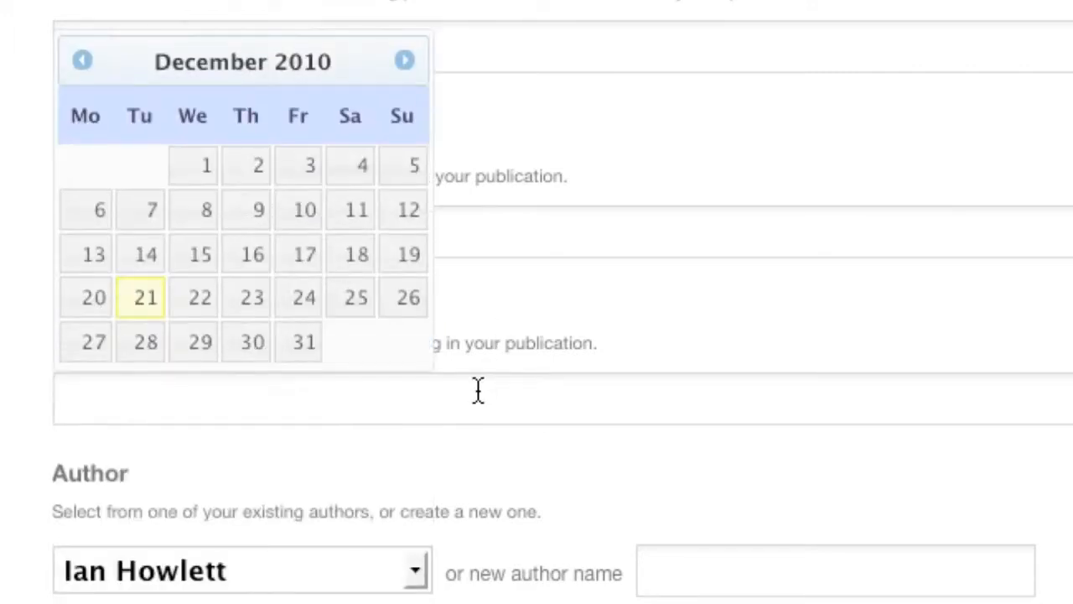
{"action": "left_click", "coordinate": [310, 352]}
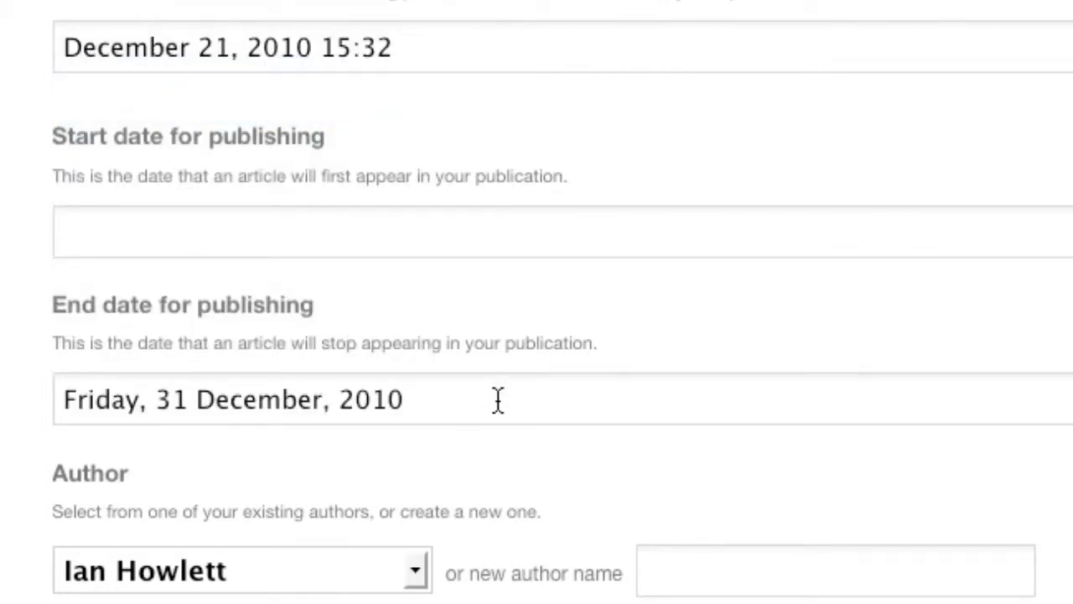
{"action": "left_click_drag", "start_coordinate": [497, 399], "coordinate": [5, 406]}
{"action": "key", "text": "BackSpace"}
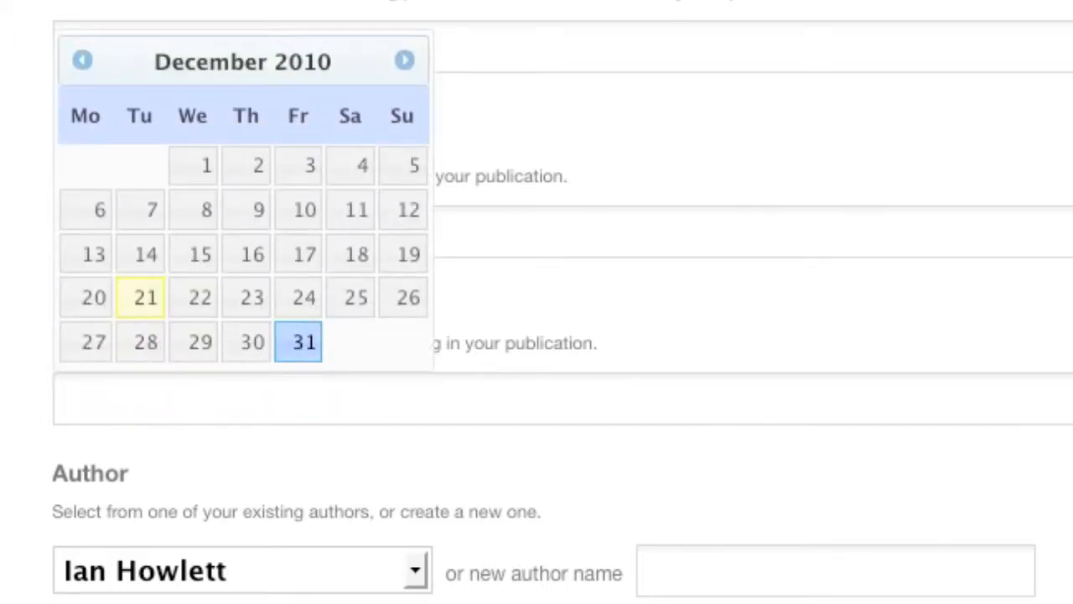
Check the list of existing authors available for the article.
{"action": "key", "text": "Escape"}
{"action": "scroll", "coordinate": [113, 442], "scroll_direction": "down", "scroll_amount": 5}
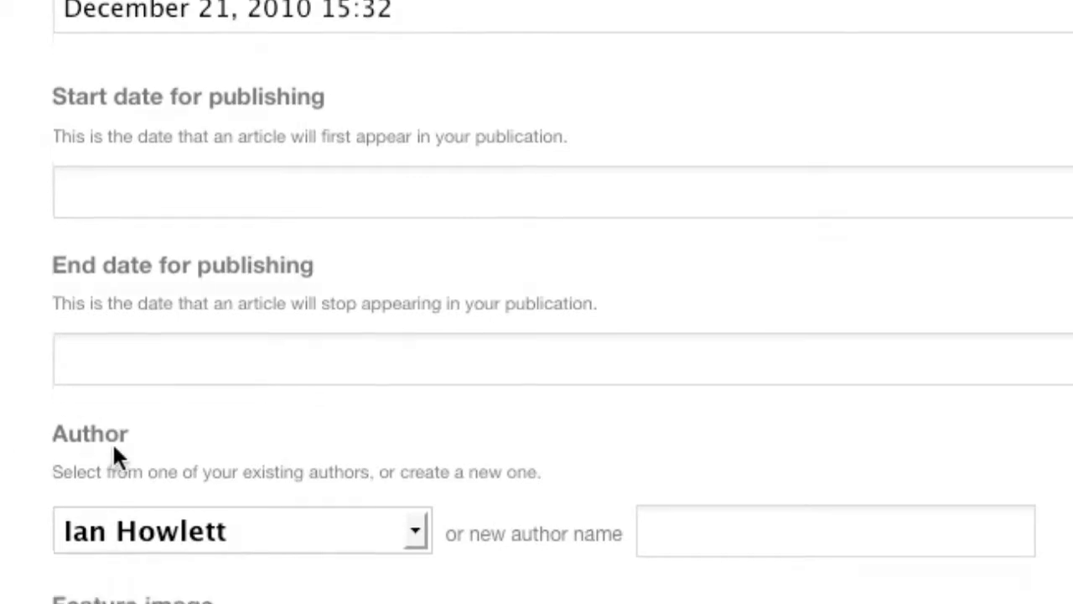
{"action": "left_click", "coordinate": [411, 332]}
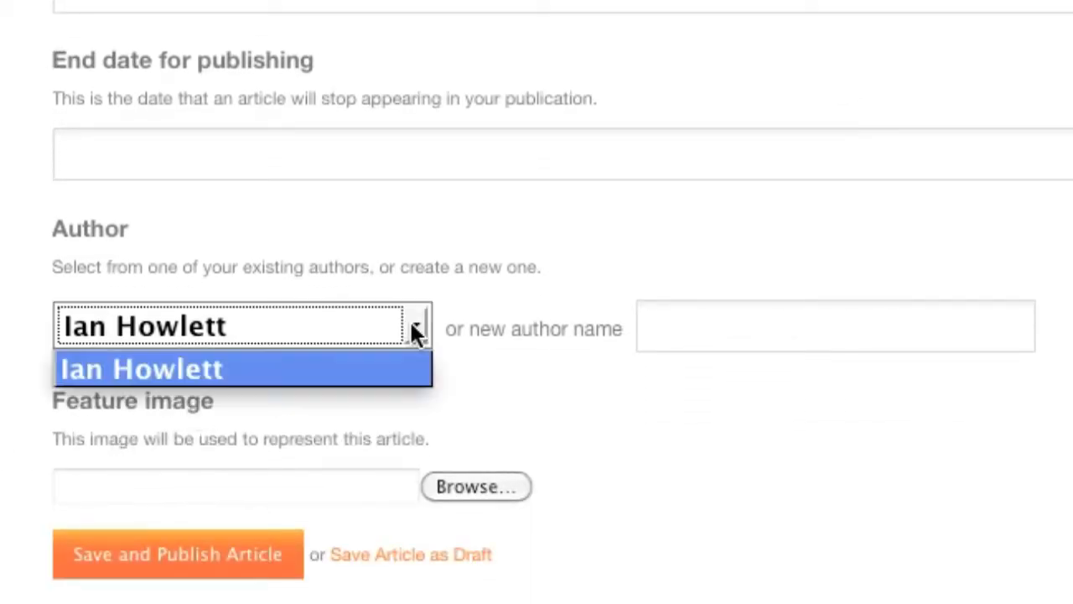
{"action": "left_click", "coordinate": [413, 328]}
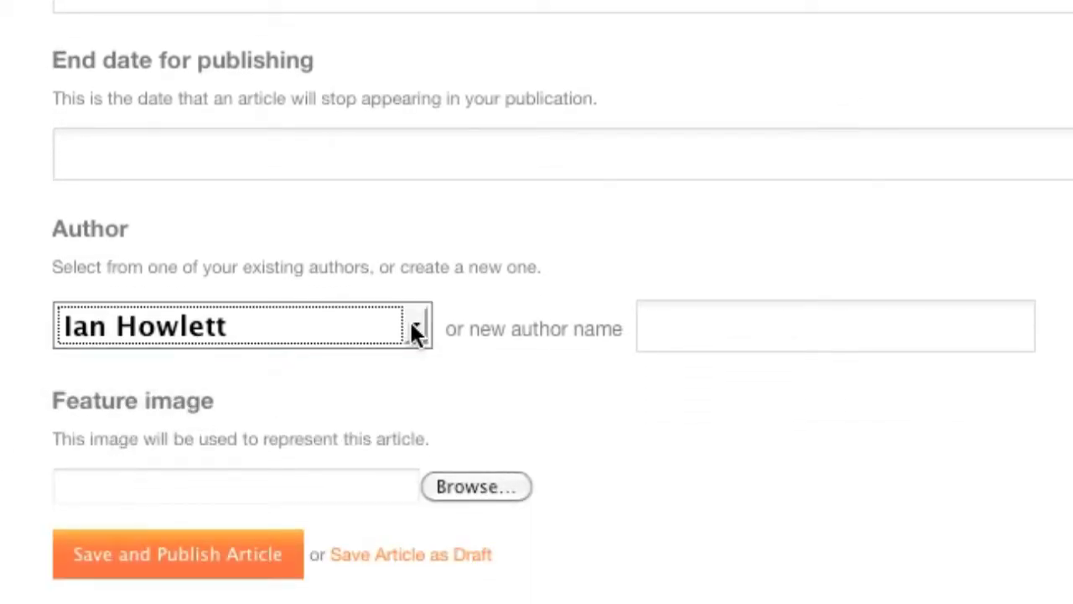
{"action": "left_click", "coordinate": [413, 329]}
Enter a full name for a new author and clear the field again.
{"action": "left_click", "coordinate": [677, 327]}
{"action": "left_click", "coordinate": [675, 327]}
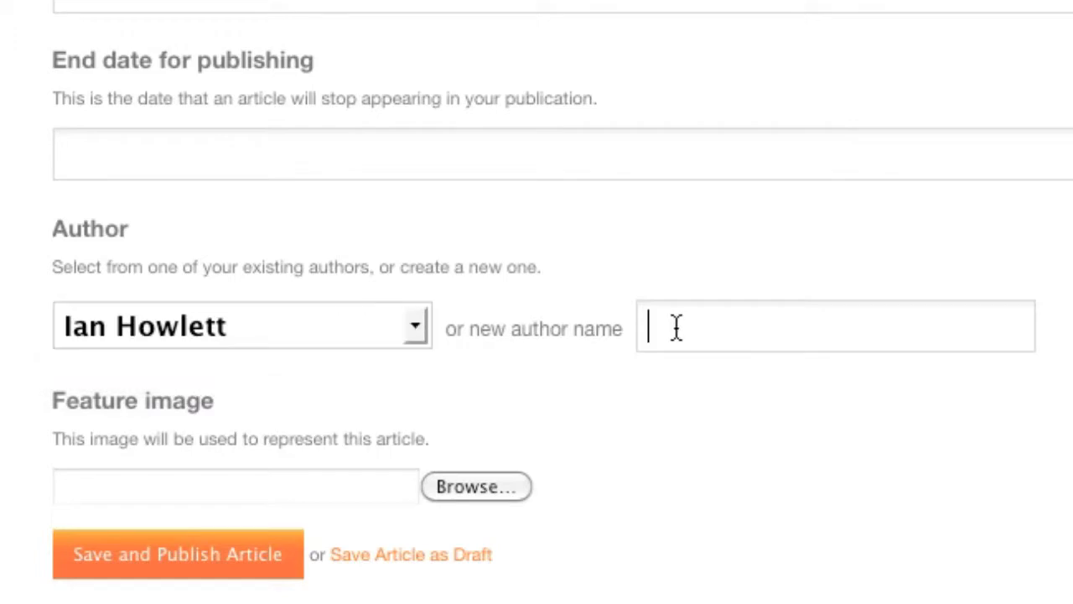
{"action": "type", "text": "John Smith"}
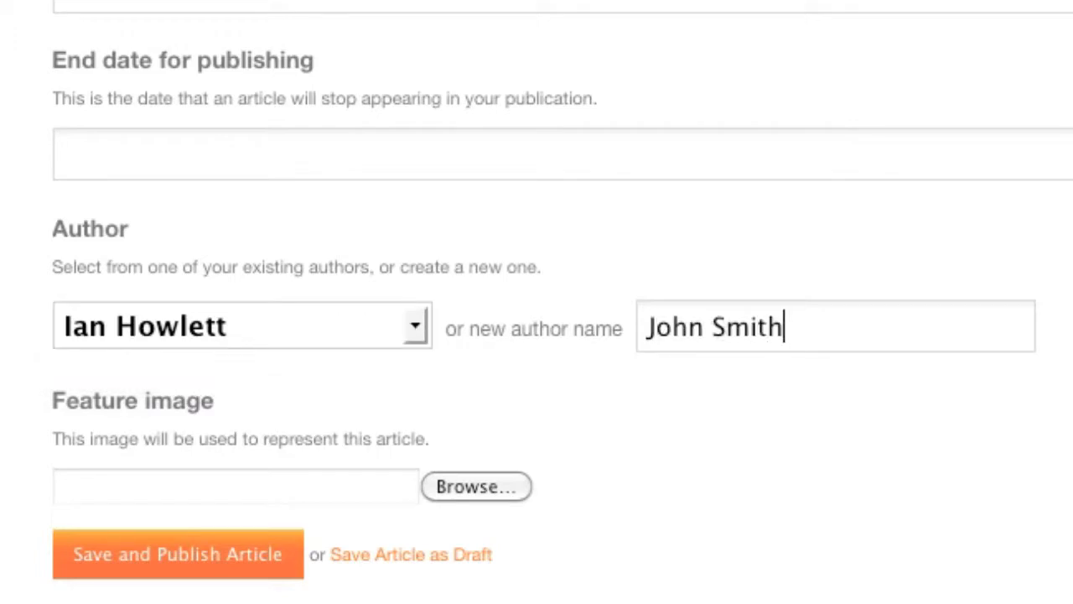
{"action": "key", "text": "BackSpace"}
{"action": "key", "text": "BackSpace"}
{"action": "key", "text": "BackSpace"}
{"action": "key", "text": "BackSpace"}
{"action": "key", "text": "BackSpace"}
{"action": "key", "text": "BackSpace"}
{"action": "key", "text": "BackSpace"}
{"action": "key", "text": "BackSpace"}
{"action": "key", "text": "BackSpace"}
{"action": "key", "text": "BackSpace"}
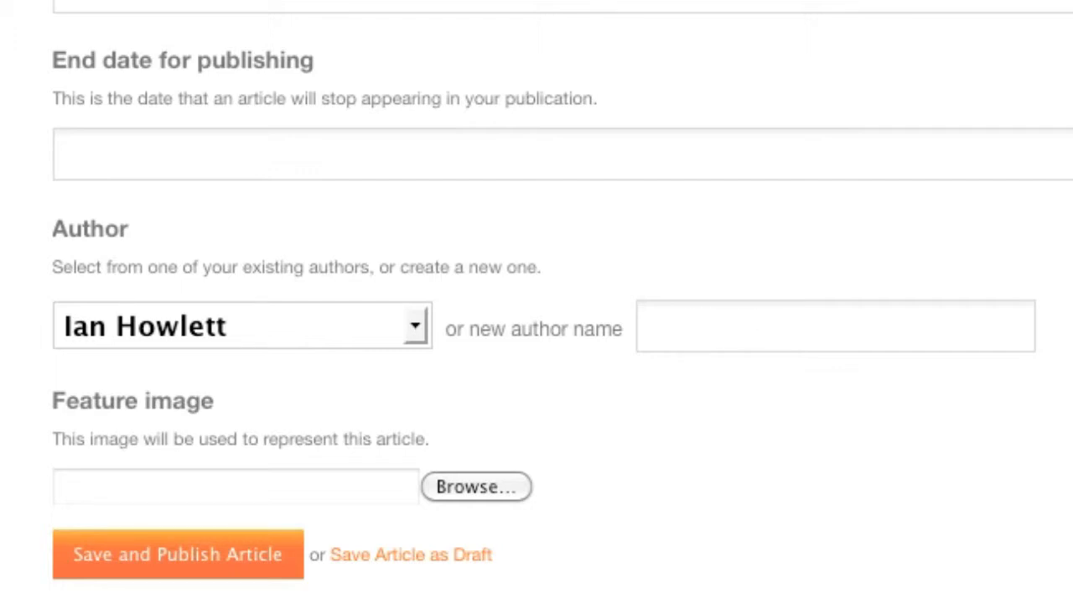
Attach the author's JPG photo whose file name ends in 200 as the feature image, and save and publish the article.
{"action": "left_click", "coordinate": [476, 487]}
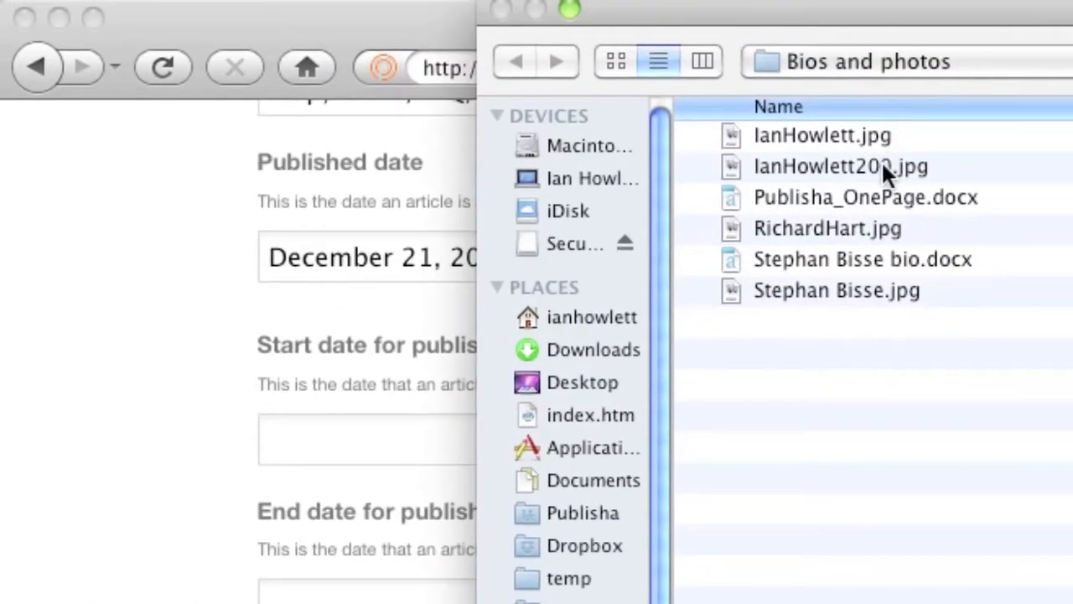
{"action": "double_click", "coordinate": [883, 165]}
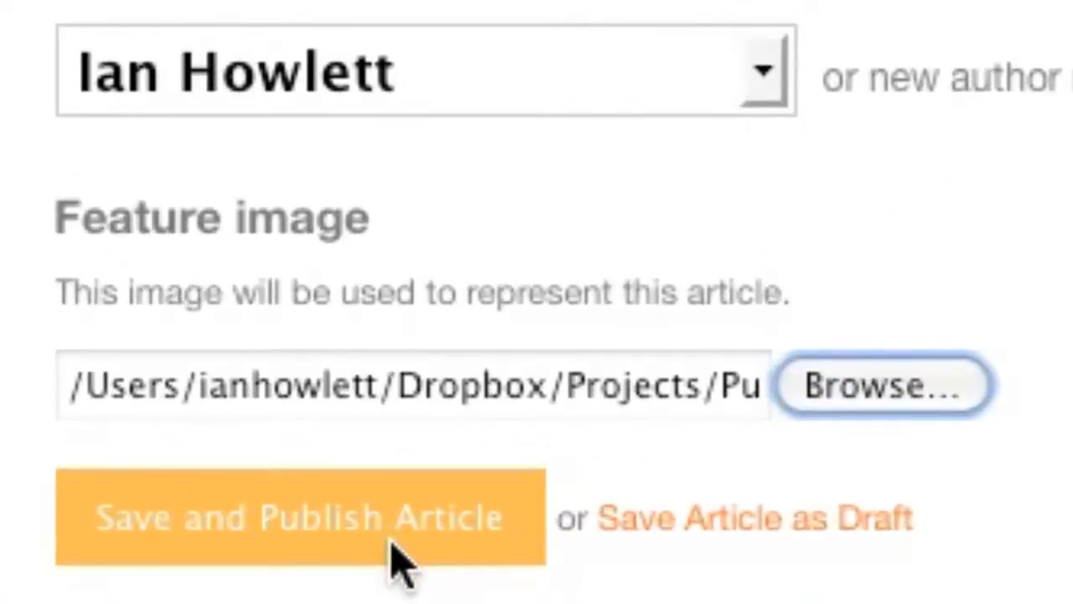
{"action": "left_click", "coordinate": [400, 549]}
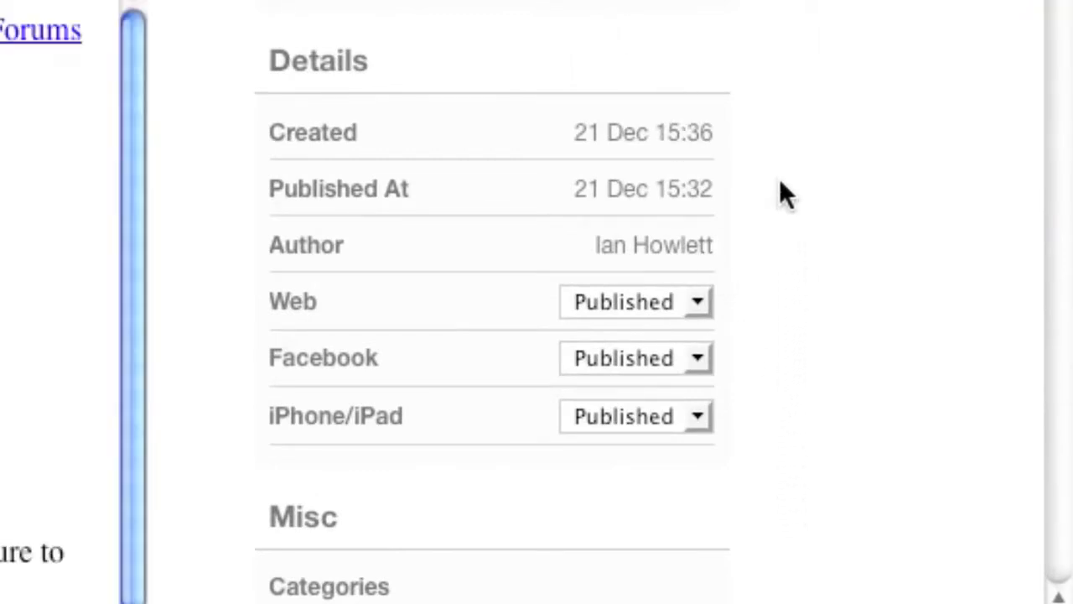
Switch the article's Web status to Draft and back to Published.
{"action": "left_click", "coordinate": [663, 303]}
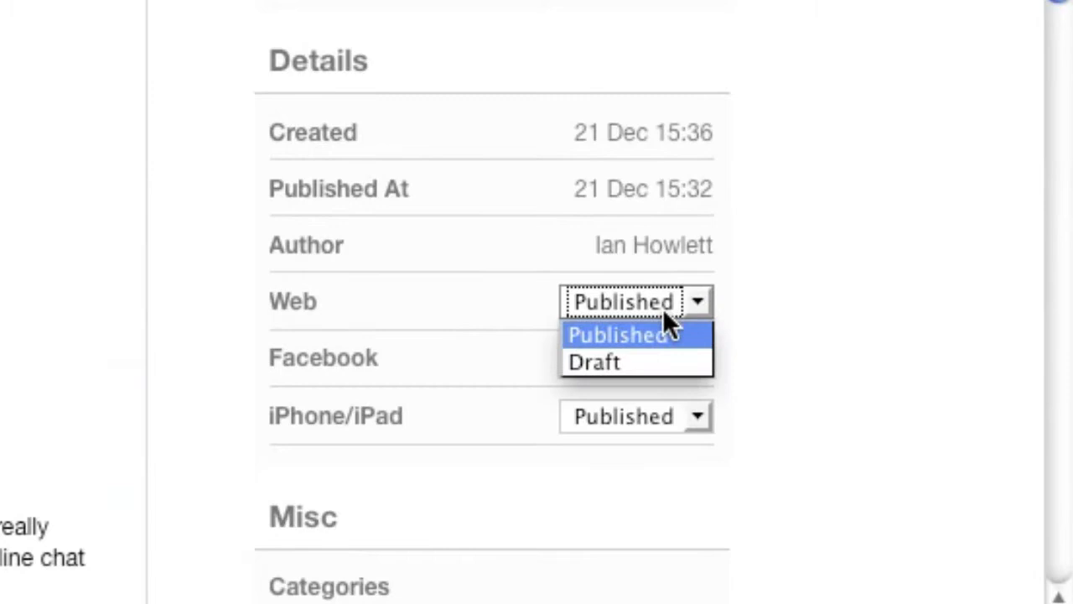
{"action": "left_click", "coordinate": [662, 361]}
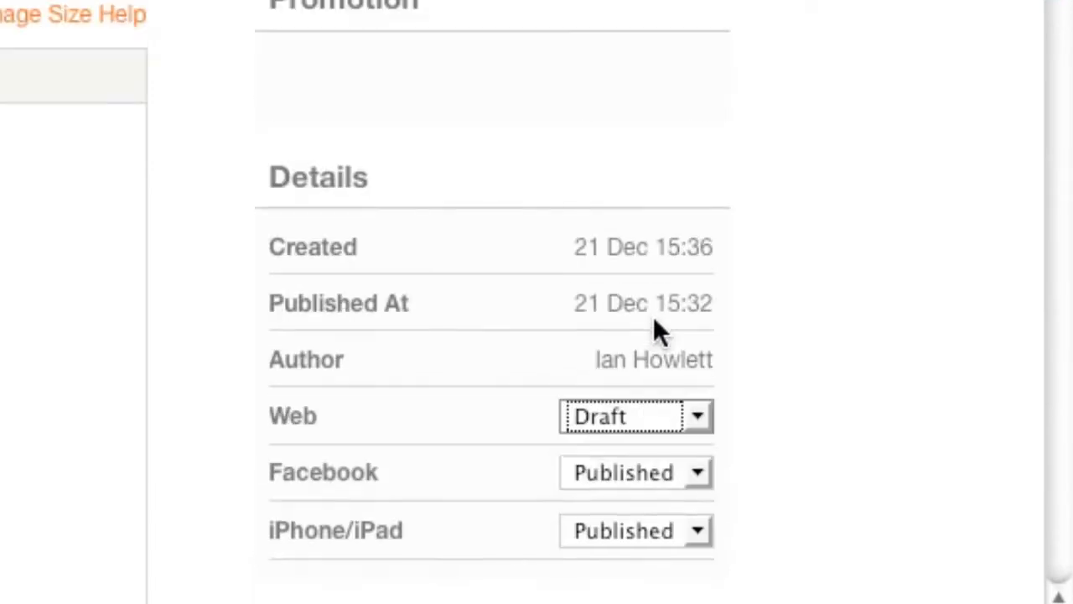
{"action": "left_click", "coordinate": [655, 412]}
{"action": "left_click", "coordinate": [651, 444]}
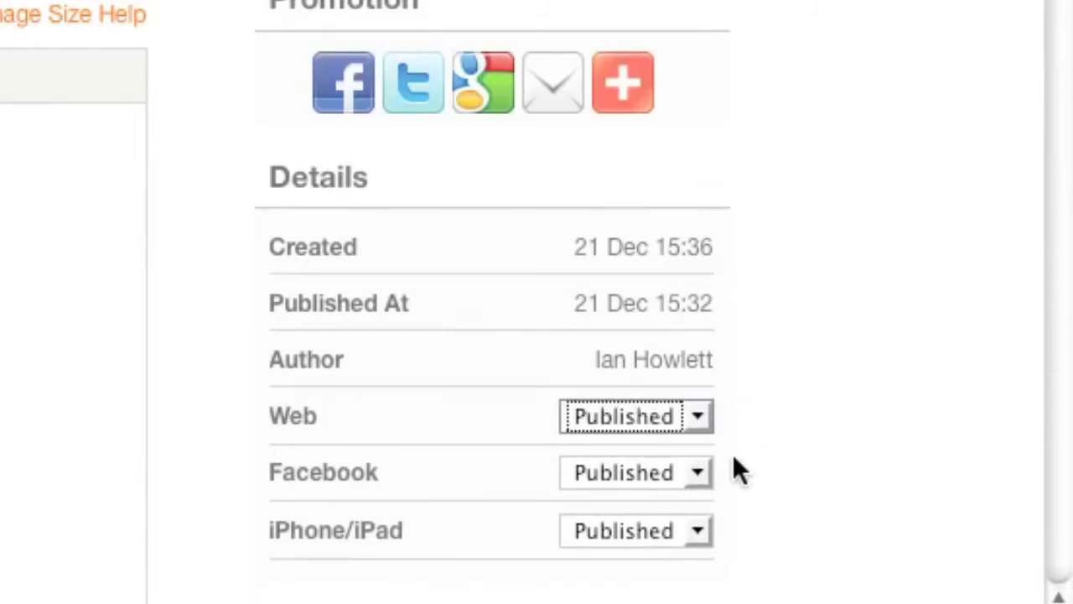
Check the article's publishing status options for Facebook and iPhone/iPad.
{"action": "left_click", "coordinate": [682, 474]}
{"action": "left_click", "coordinate": [679, 471]}
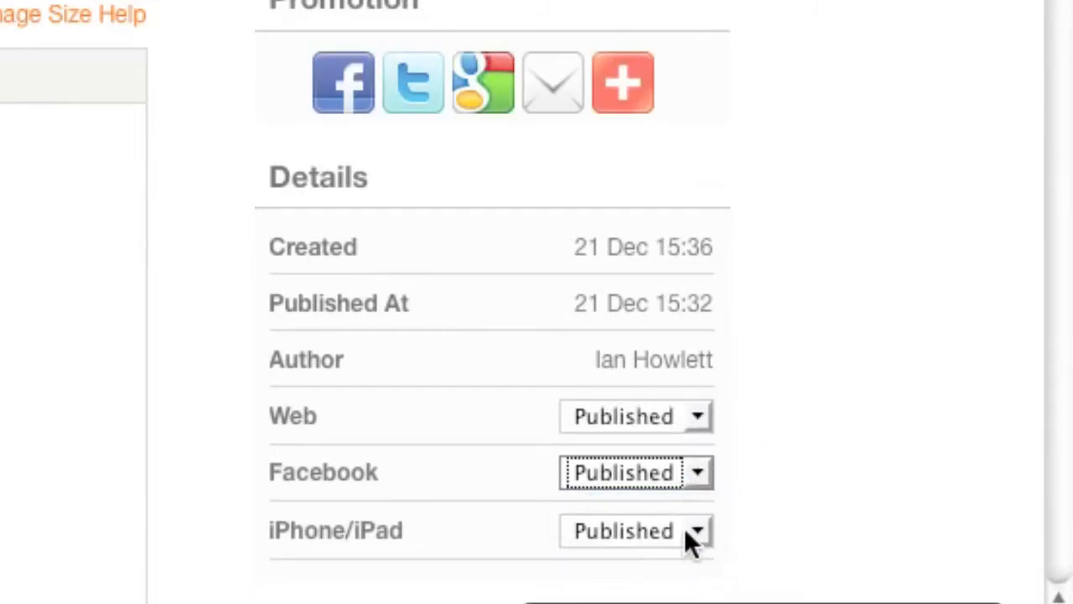
{"action": "left_click", "coordinate": [685, 529]}
{"action": "left_click", "coordinate": [684, 529]}
Assign the article to the Misc, News, Events and Features categories, and remove all of them except News.
{"action": "scroll", "coordinate": [802, 369], "scroll_direction": "down", "scroll_amount": 10}
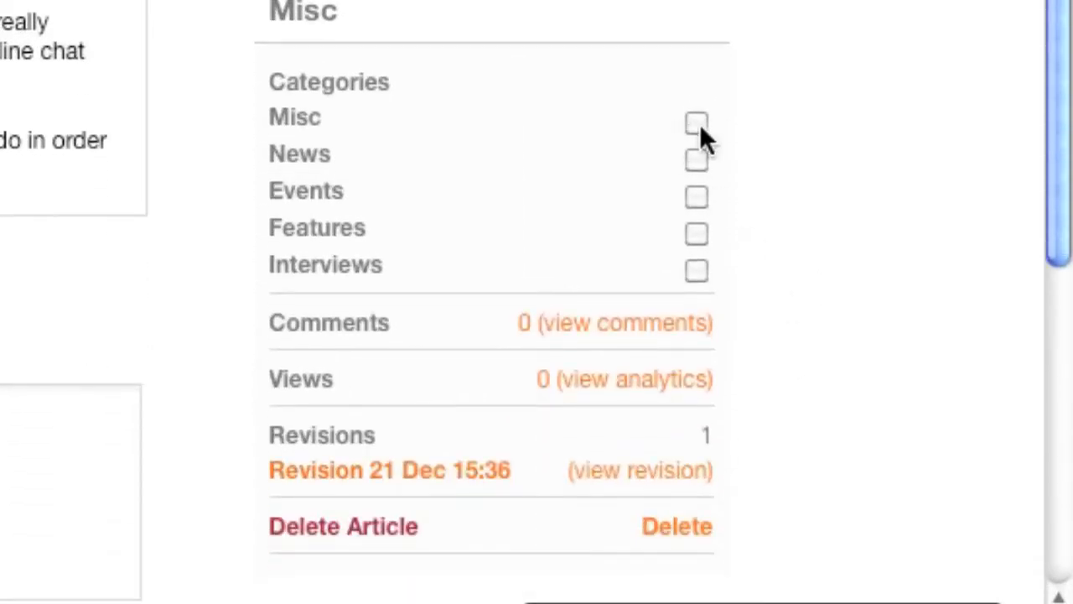
{"action": "left_click", "coordinate": [698, 124]}
{"action": "left_click", "coordinate": [698, 159]}
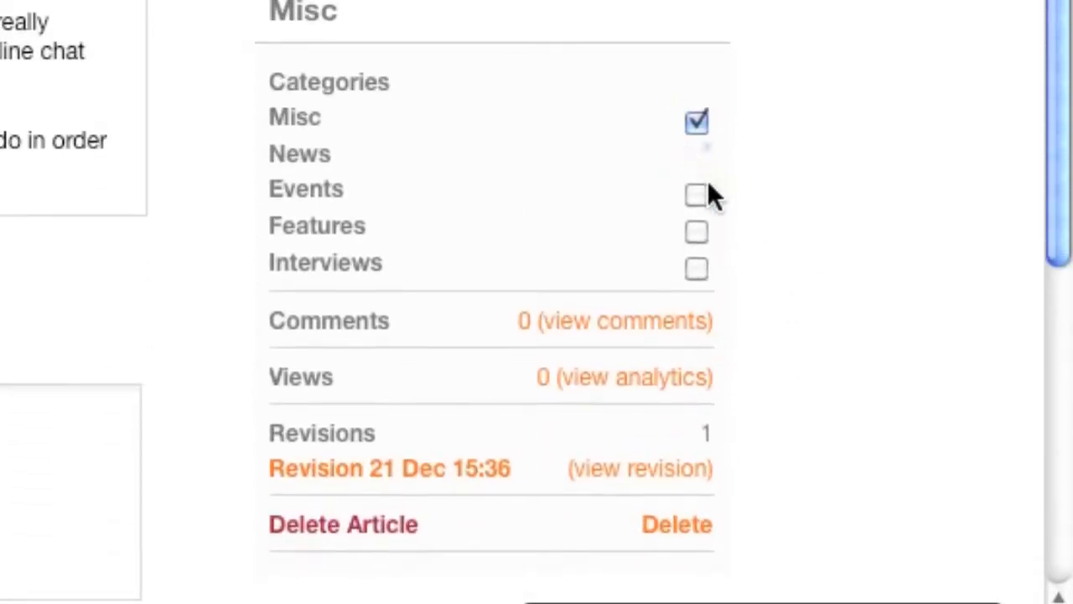
{"action": "left_click", "coordinate": [701, 196]}
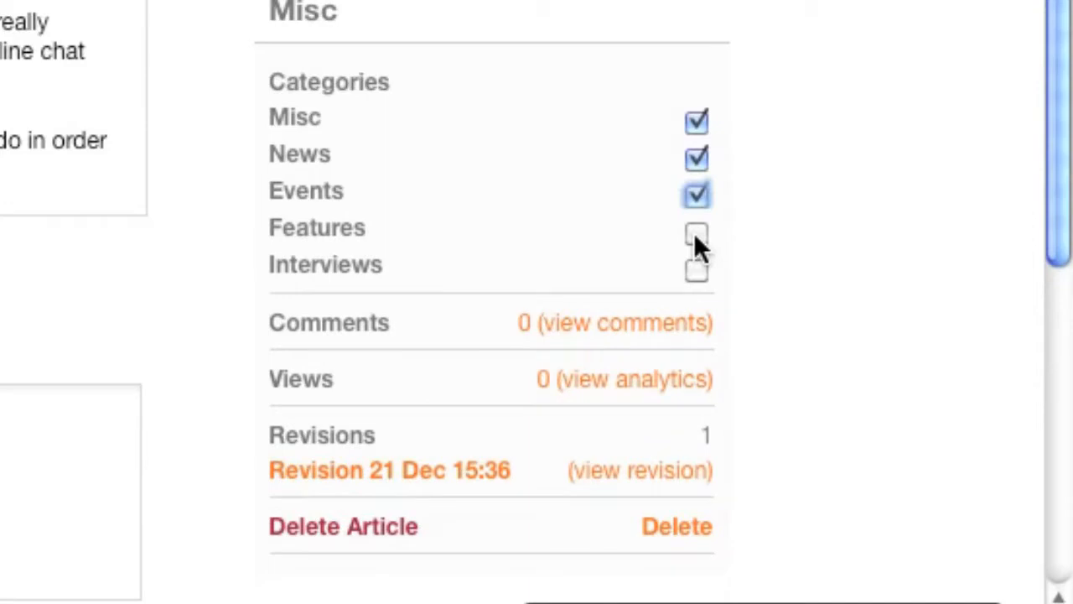
{"action": "left_click", "coordinate": [695, 235]}
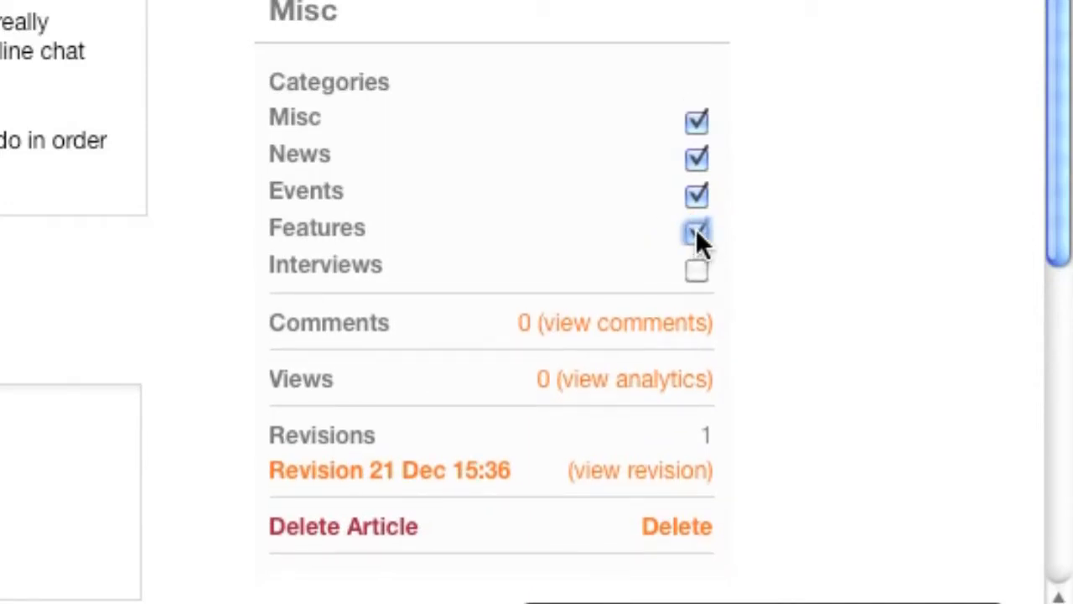
{"action": "left_click", "coordinate": [695, 232]}
{"action": "left_click", "coordinate": [698, 194]}
{"action": "left_click", "coordinate": [697, 124]}
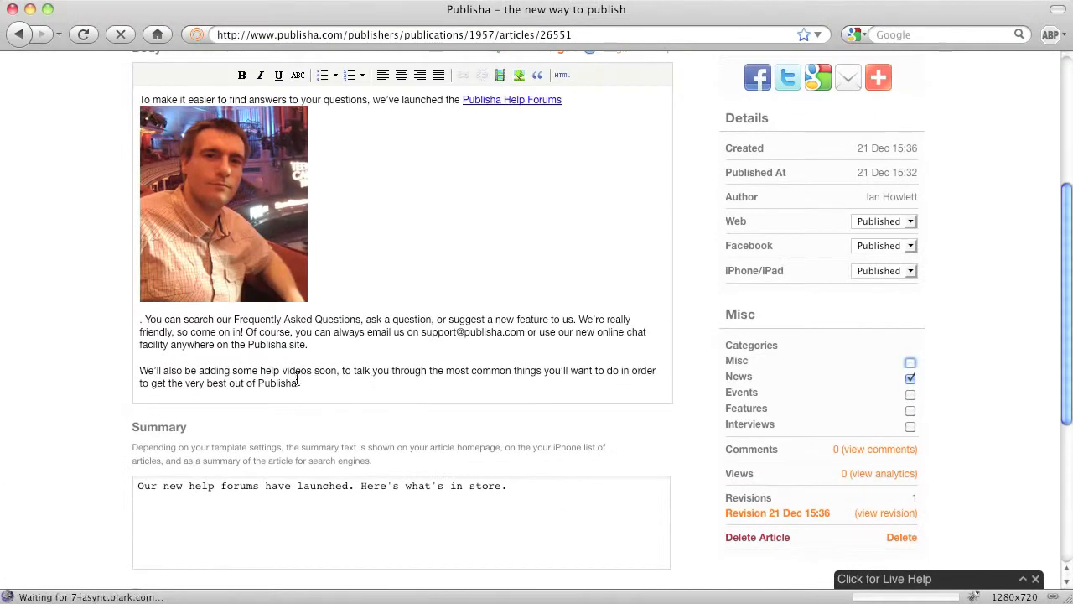
Append "I'm sure you'll love this!" to the end of the body text and update the article.
{"action": "left_click", "coordinate": [320, 381]}
{"action": "type", "text": "I'"}
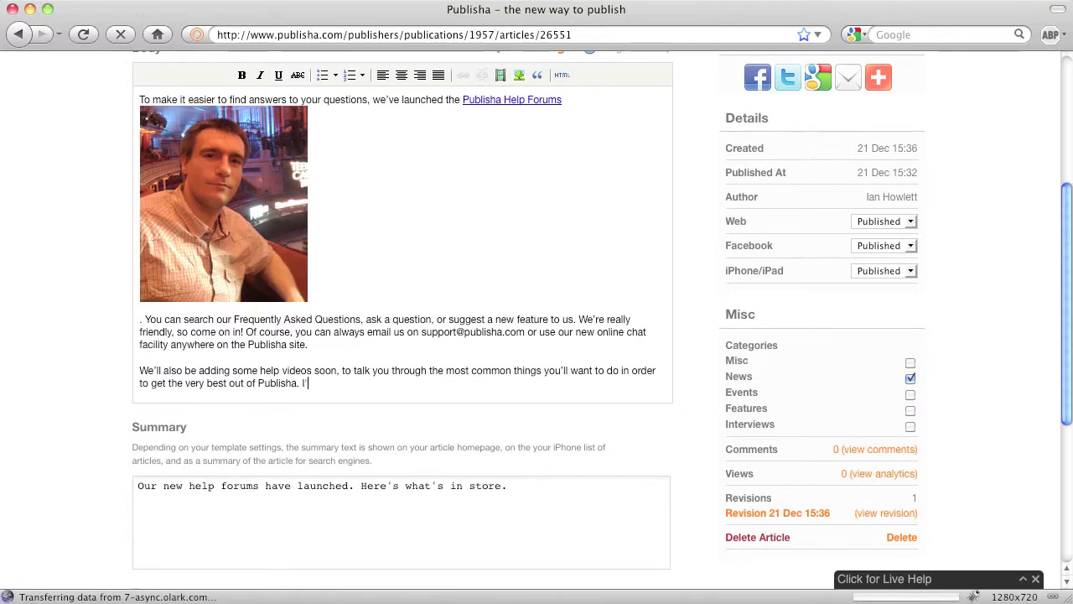
{"action": "type", "text": "m sure you'll love this!"}
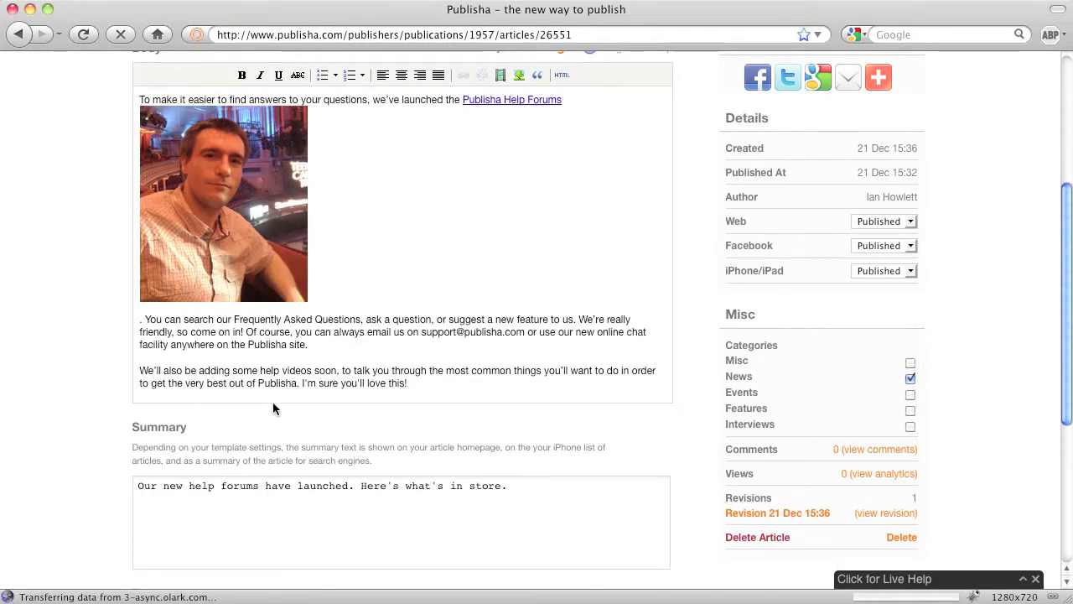
{"action": "scroll", "coordinate": [272, 408], "scroll_direction": "down", "scroll_amount": 8}
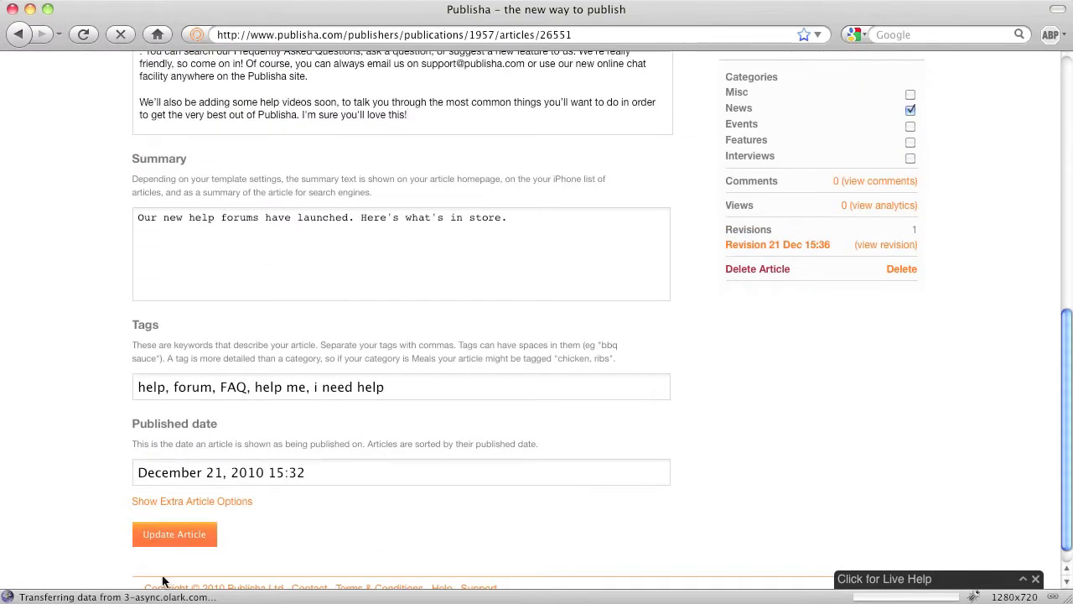
{"action": "left_click", "coordinate": [167, 533]}
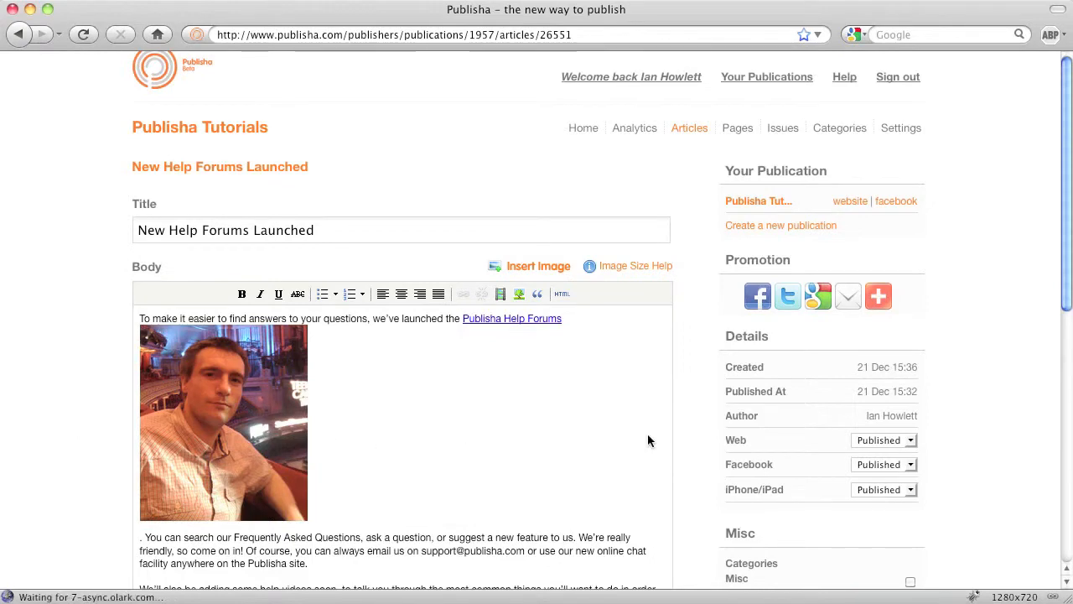
Preview the article's 21 Dec 15:36 revision and restore it as the current version.
{"action": "scroll", "coordinate": [735, 444], "scroll_direction": "down", "scroll_amount": 2}
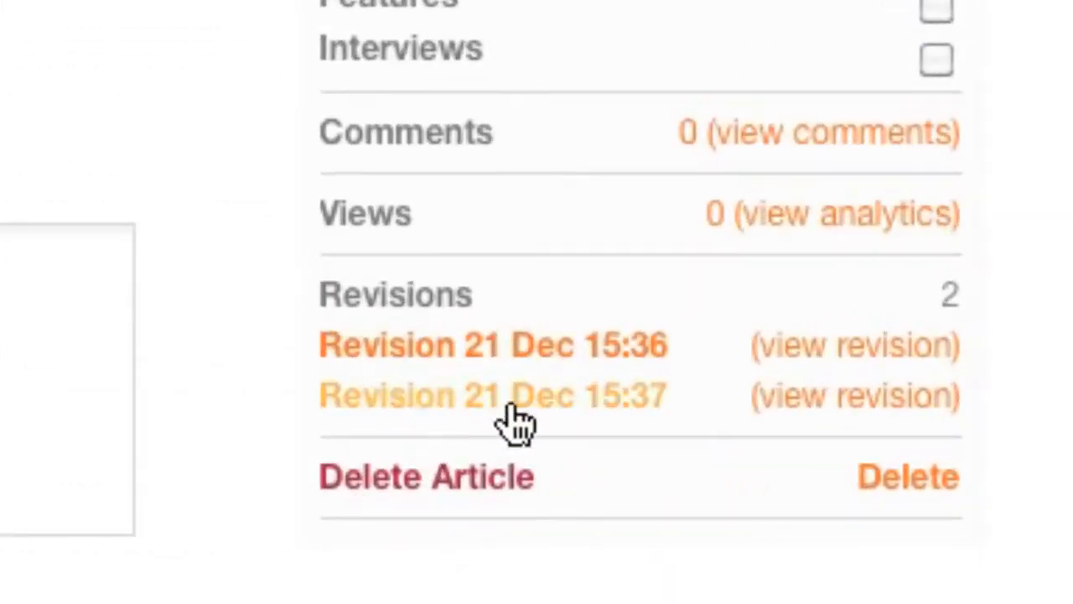
{"action": "left_click", "coordinate": [533, 356]}
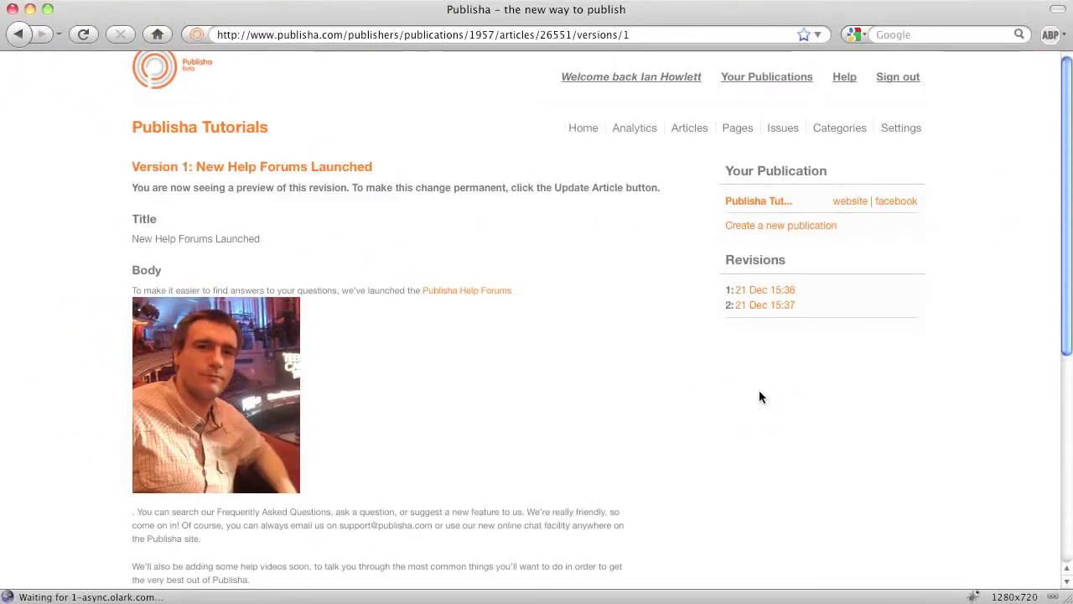
{"action": "scroll", "coordinate": [491, 325], "scroll_direction": "down", "scroll_amount": 10}
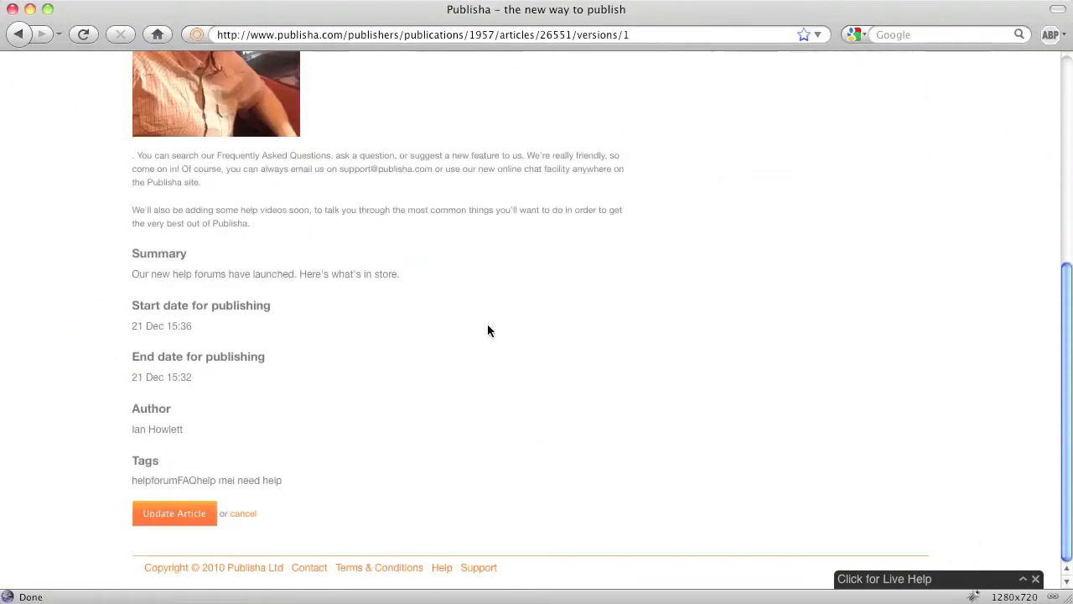
{"action": "left_click", "coordinate": [185, 515]}
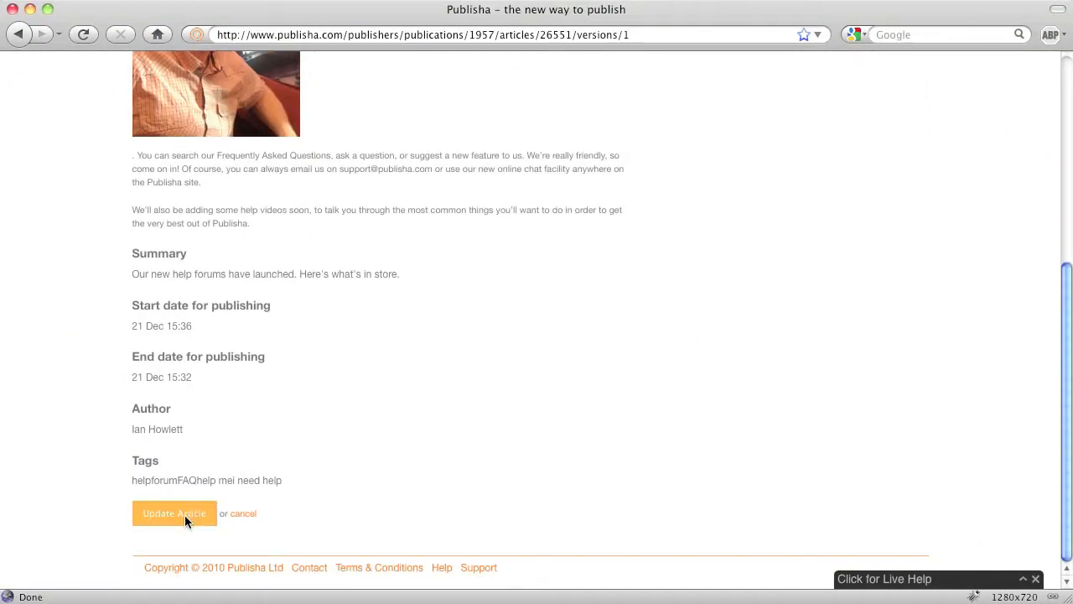
Request deletion of the article and cancel at the confirmation.
{"action": "scroll", "coordinate": [687, 521], "scroll_direction": "down", "scroll_amount": 6}
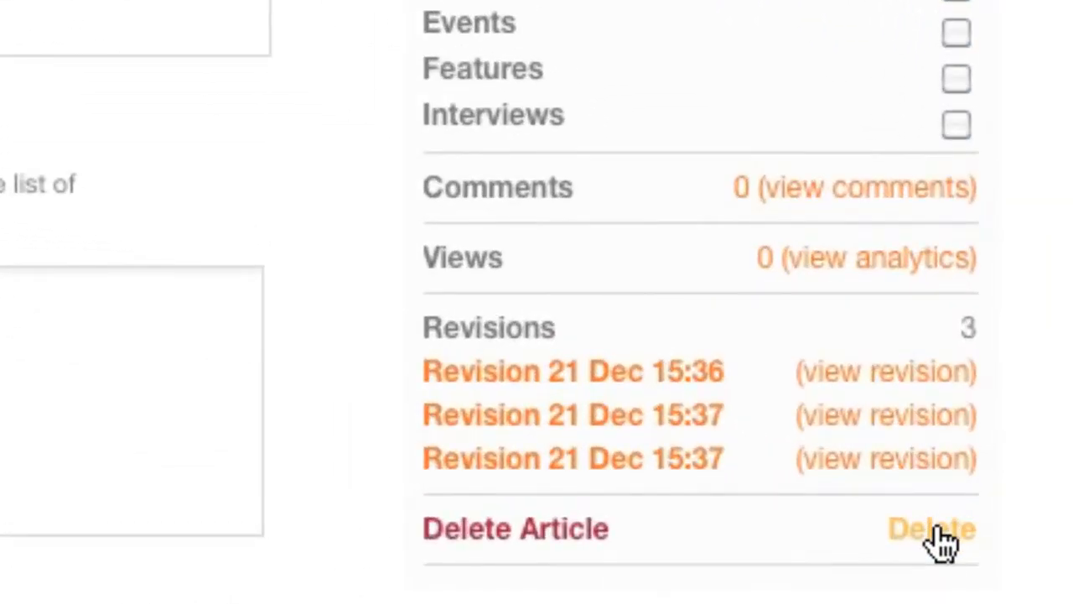
{"action": "left_click", "coordinate": [940, 536]}
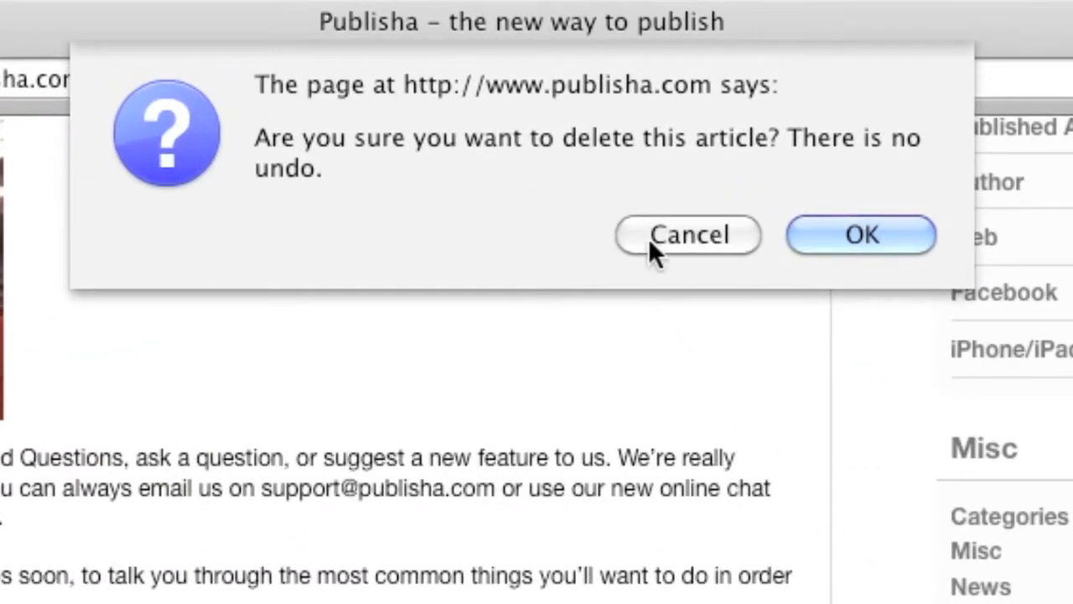
{"action": "left_click", "coordinate": [653, 243]}
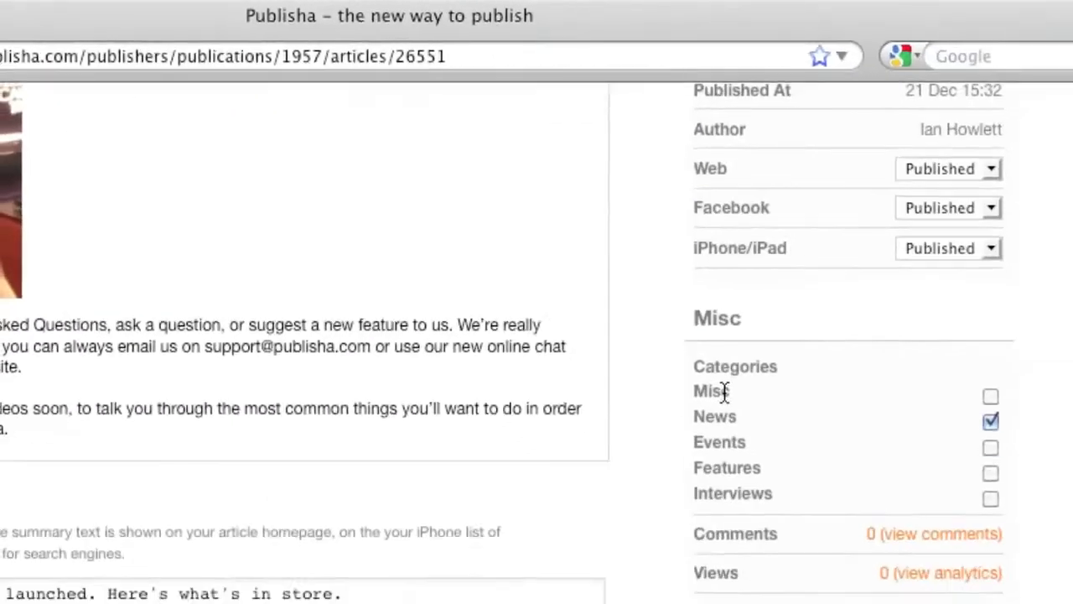
Share the article on the Facebook profile with the comment "News on our help forums.".
{"action": "scroll", "coordinate": [623, 338], "scroll_direction": "up", "scroll_amount": 3}
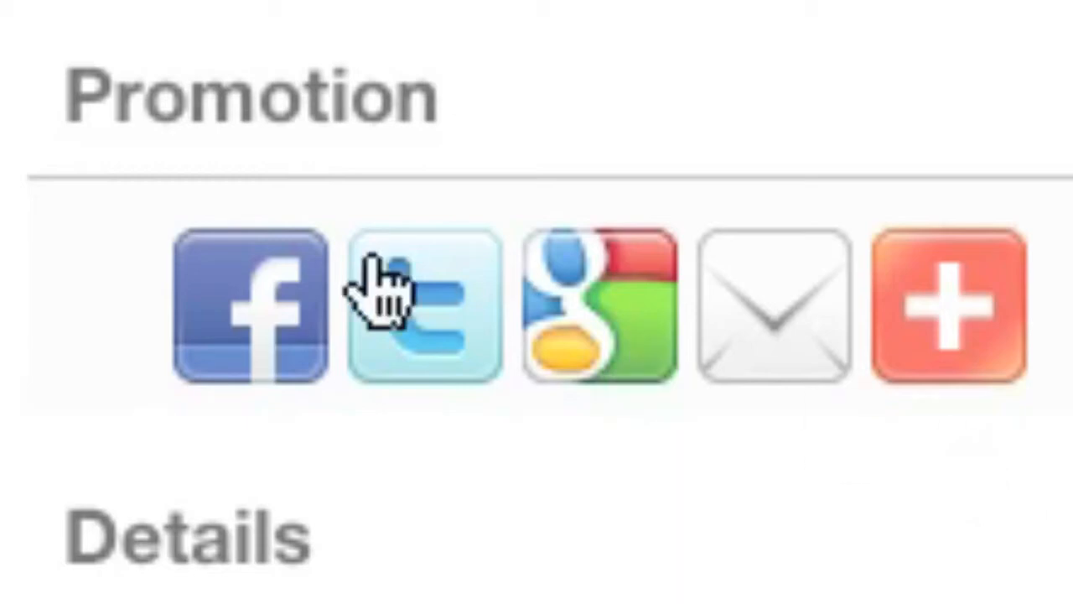
{"action": "left_click", "coordinate": [282, 318]}
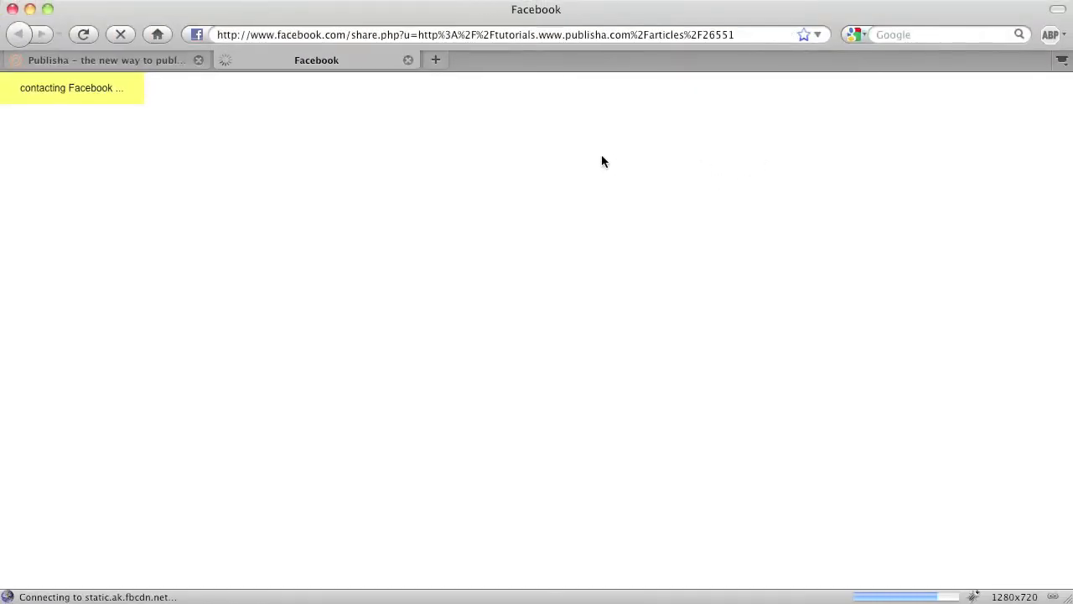
{"action": "left_click", "coordinate": [483, 137]}
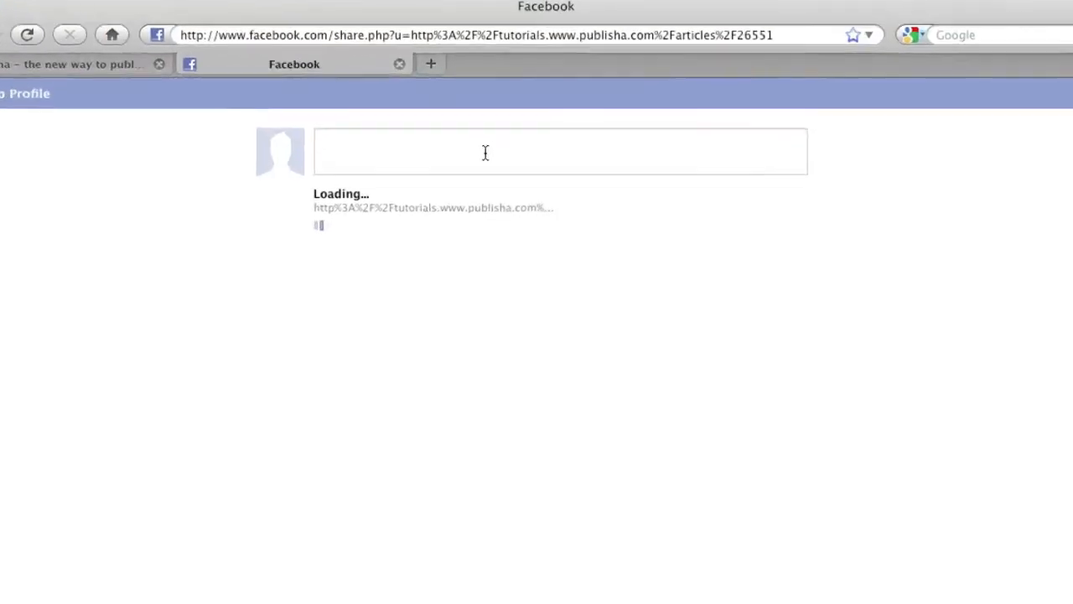
{"action": "type", "text": "News on our he"}
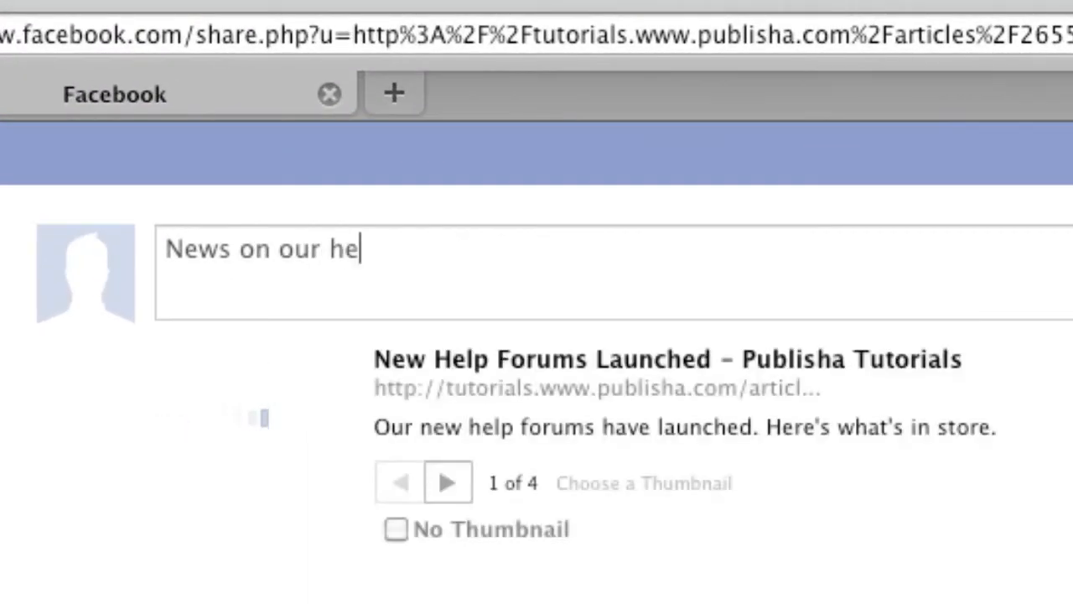
{"action": "key", "text": "BackSpace"}
{"action": "type", "text": "elp forums"}
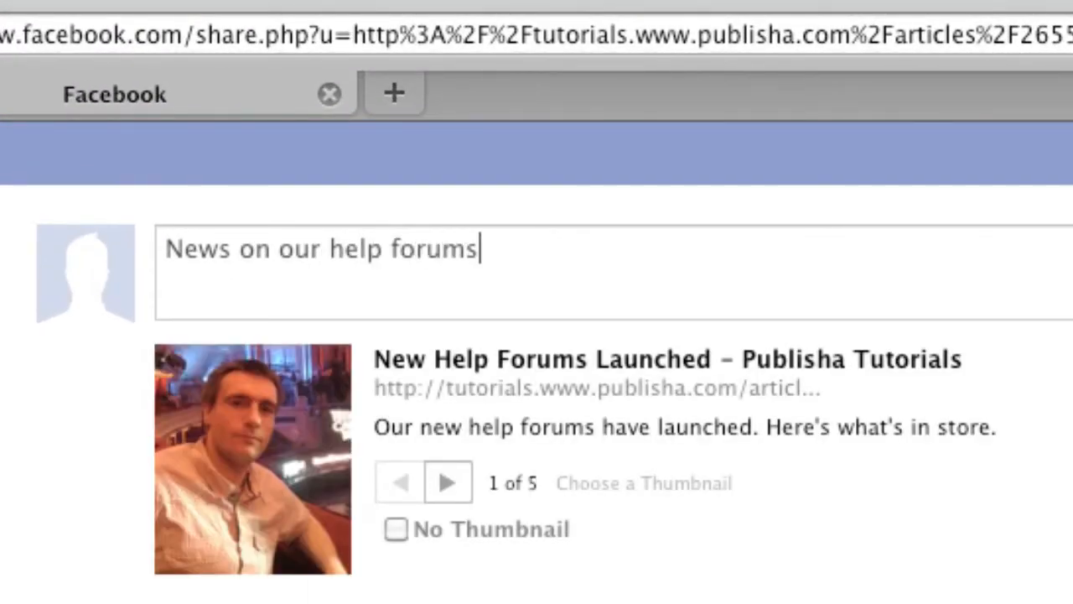
{"action": "type", "text": "."}
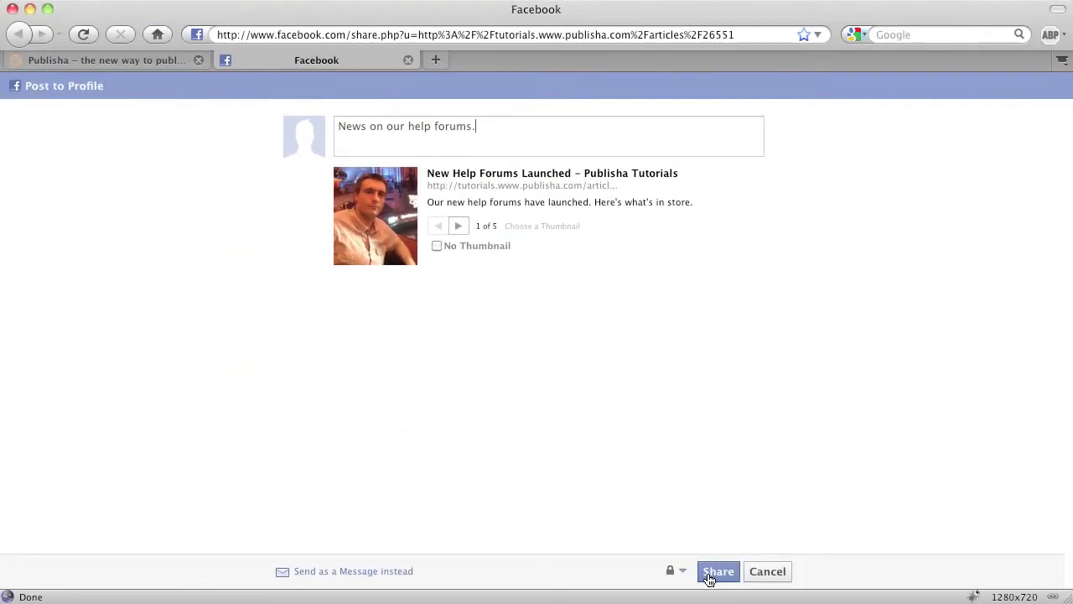
{"action": "left_click", "coordinate": [708, 573]}
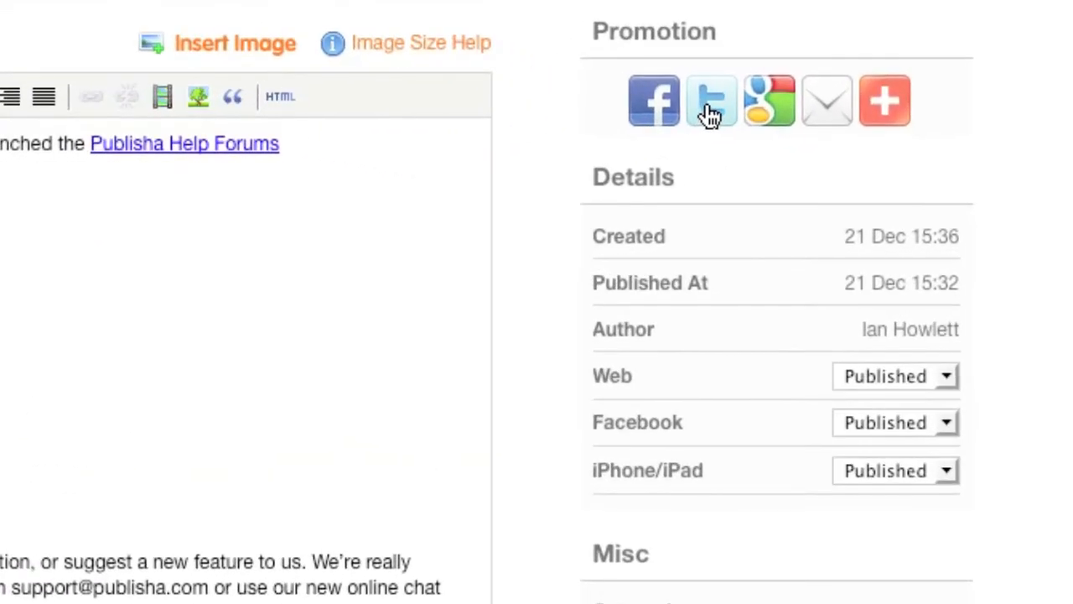
Share the article on Twitter using the prefilled "New Help Forums Launched" tweet.
{"action": "left_click", "coordinate": [710, 115]}
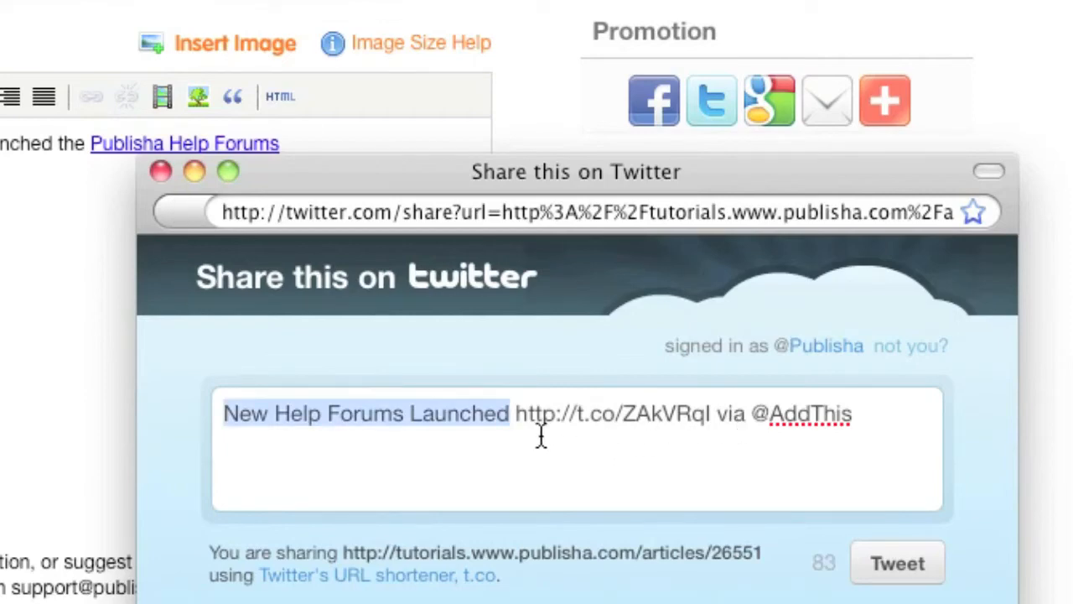
{"action": "left_click", "coordinate": [922, 577]}
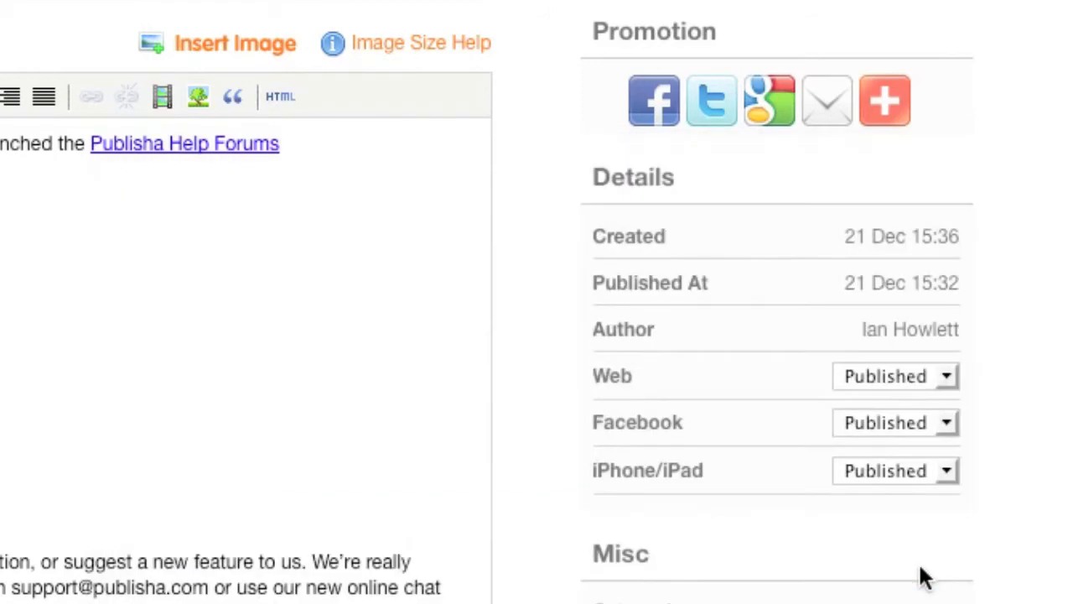
Open the full list of bookmarking and sharing services for the article and browse through the available services.
{"action": "left_click", "coordinate": [884, 100]}
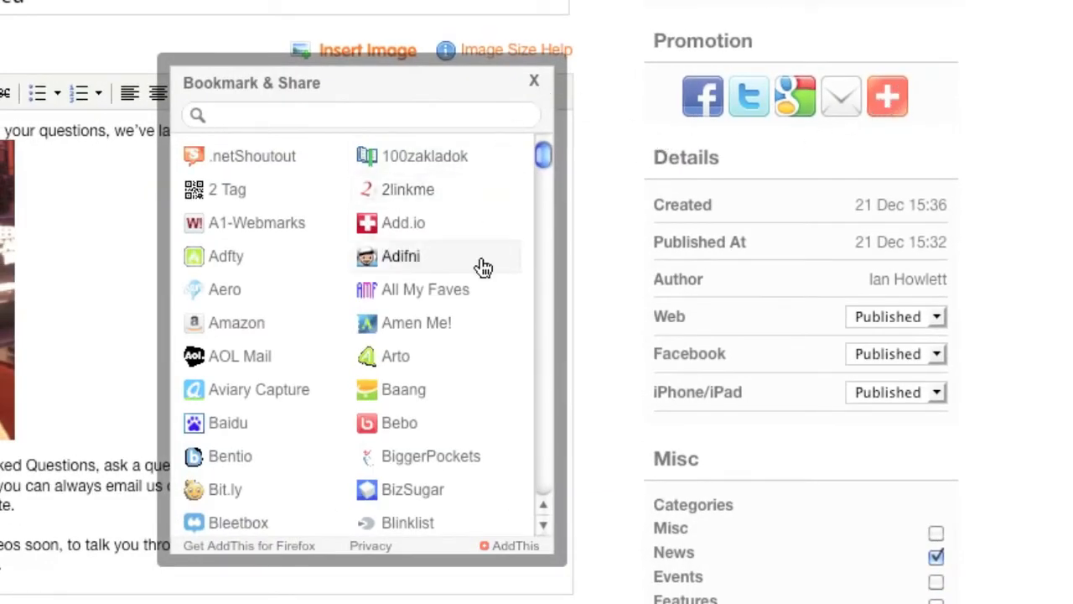
{"action": "scroll", "coordinate": [480, 267], "scroll_direction": "down", "scroll_amount": 10}
{"action": "scroll", "coordinate": [482, 267], "scroll_direction": "down", "scroll_amount": 15}
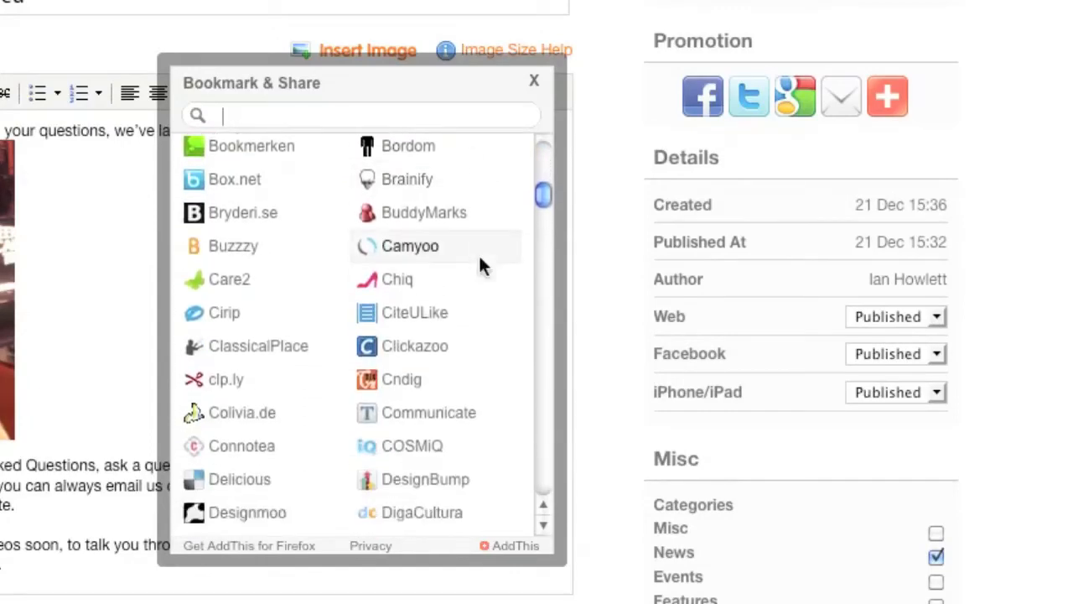
{"action": "scroll", "coordinate": [480, 266], "scroll_direction": "down", "scroll_amount": 15}
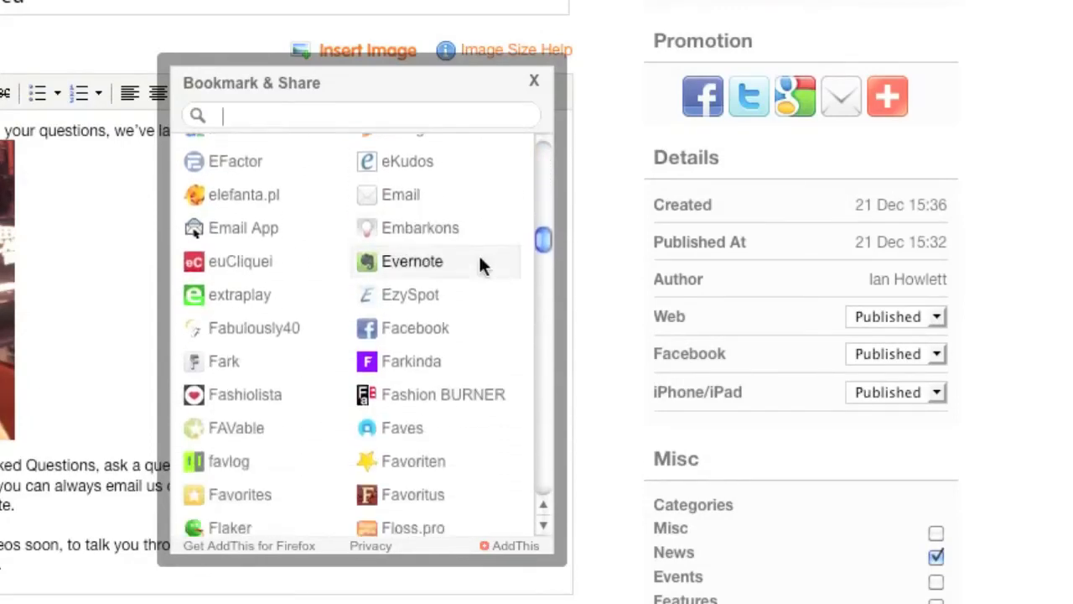